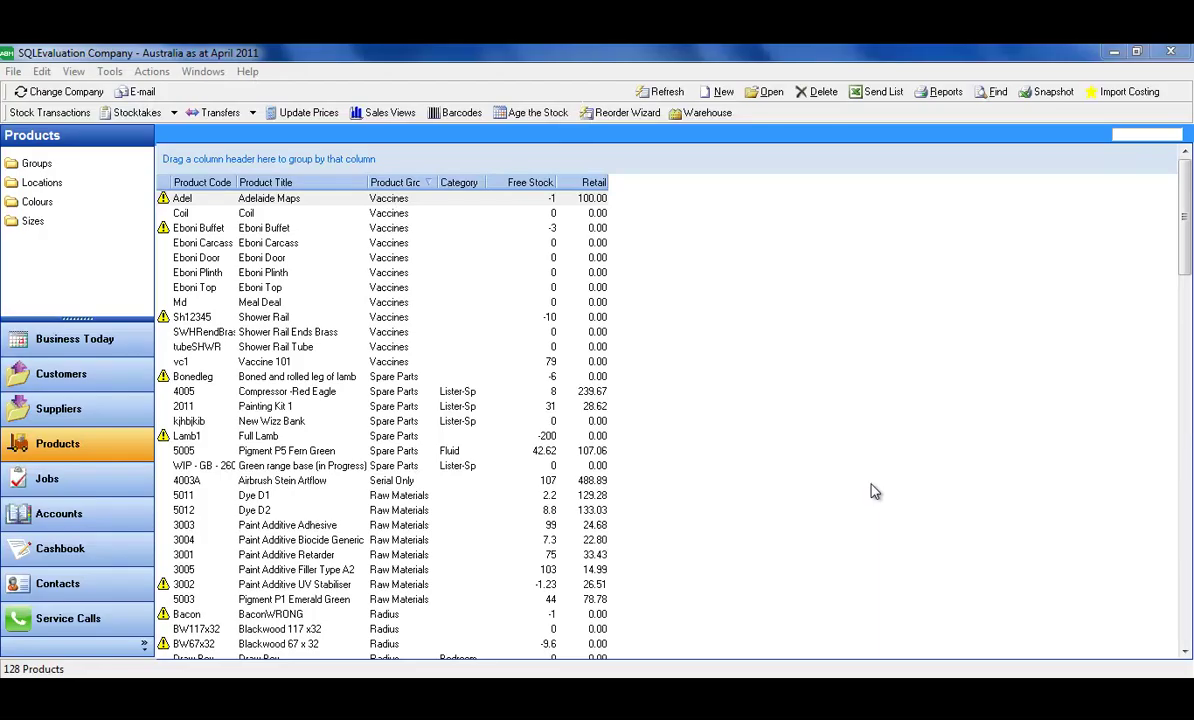
# Sort the products by product group and review the Full Computer Kit's sales information, financial details and prices.
pyautogui.click(386, 185)
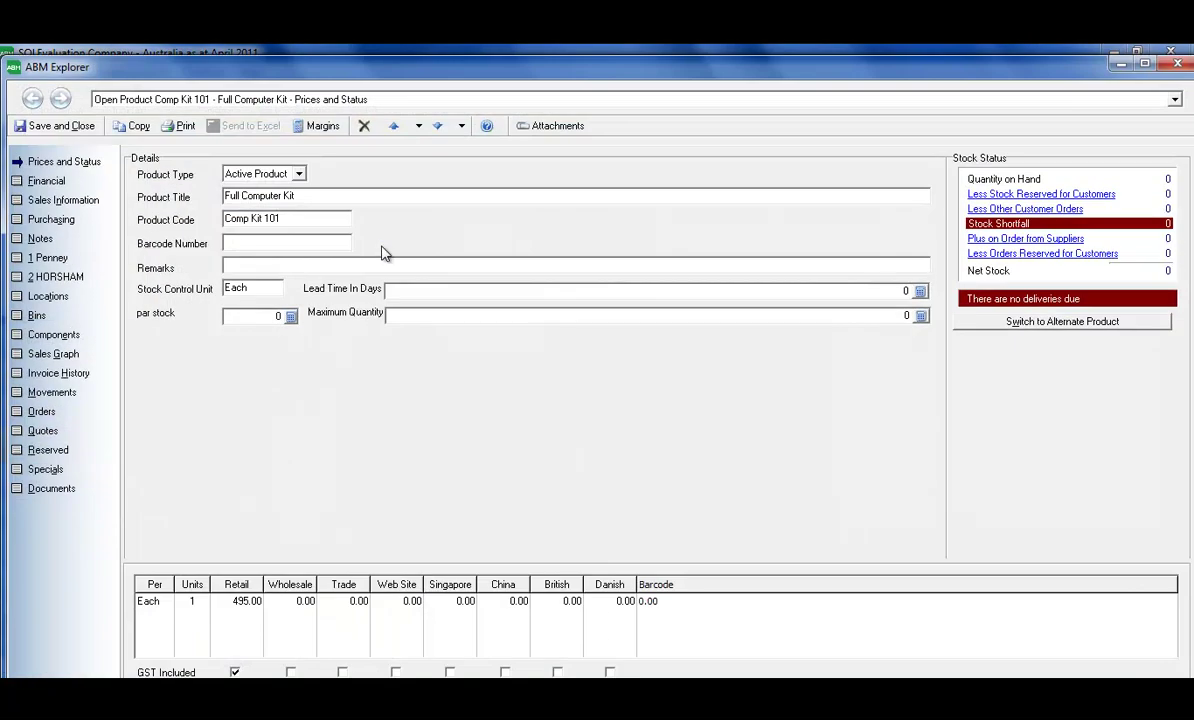
pyautogui.click(70, 200)
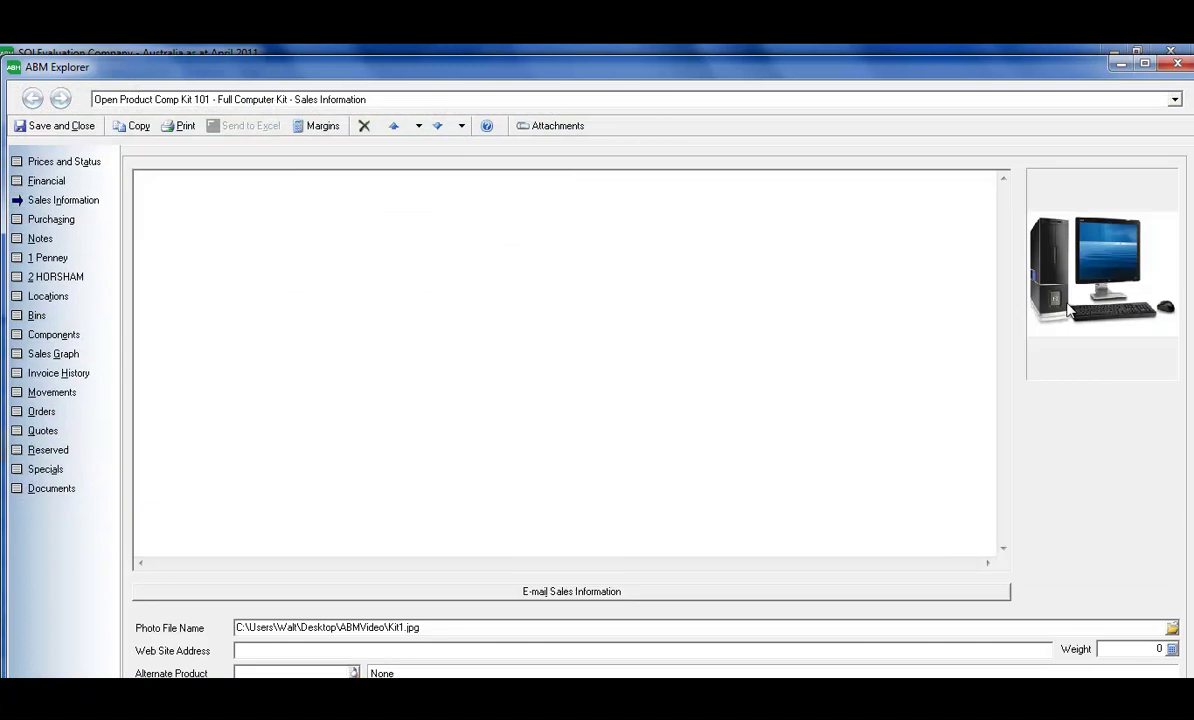
pyautogui.click(44, 180)
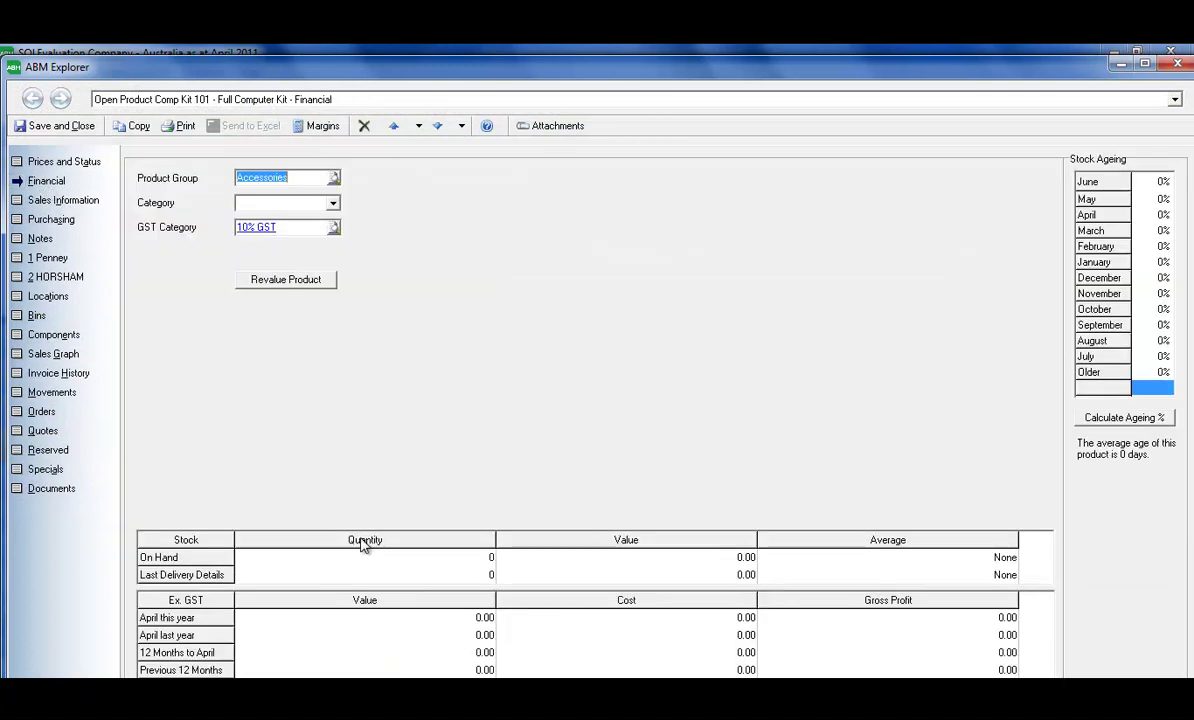
pyautogui.click(55, 161)
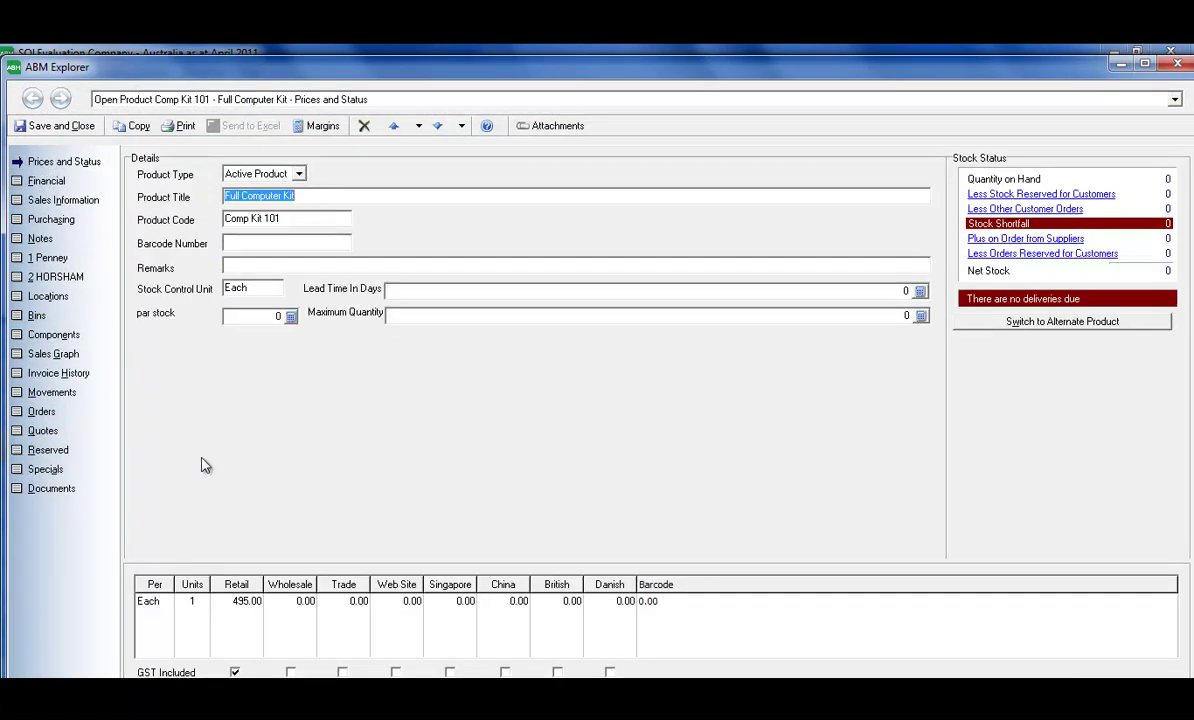
pyautogui.click(1178, 64)
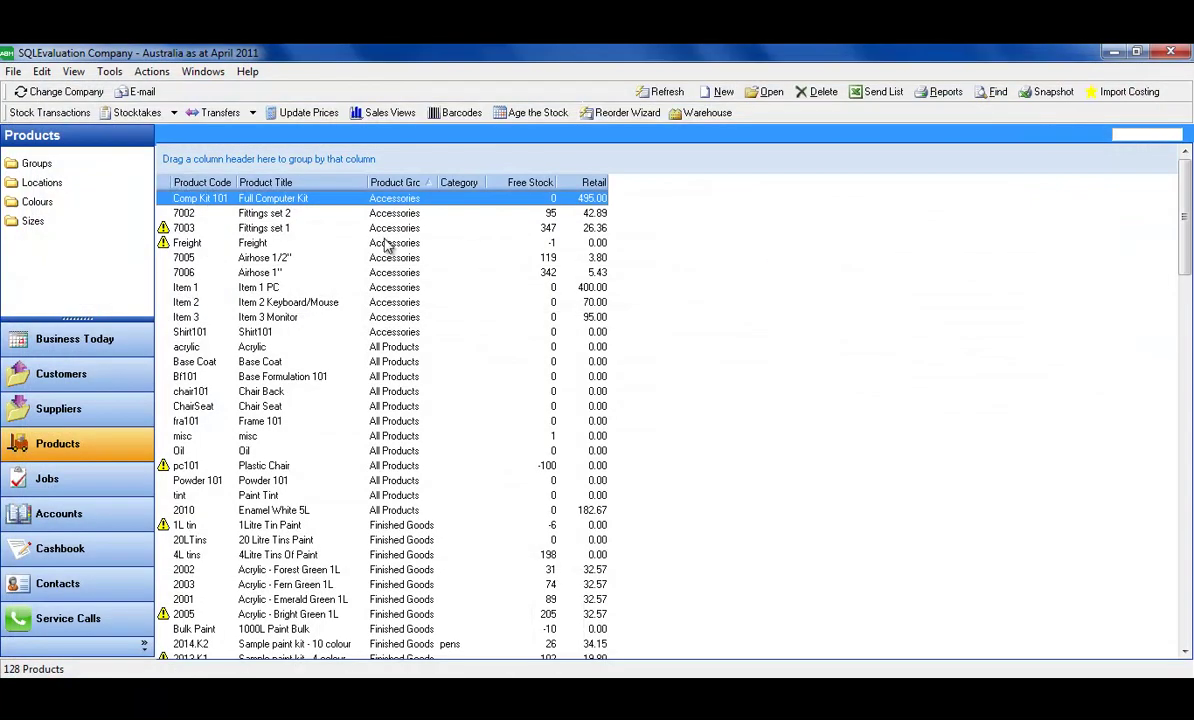
# Review the products that make up the Full Computer Kit, including the Item 2 Keyboard/Mouse record's prices and status.
pyautogui.click(276, 290)
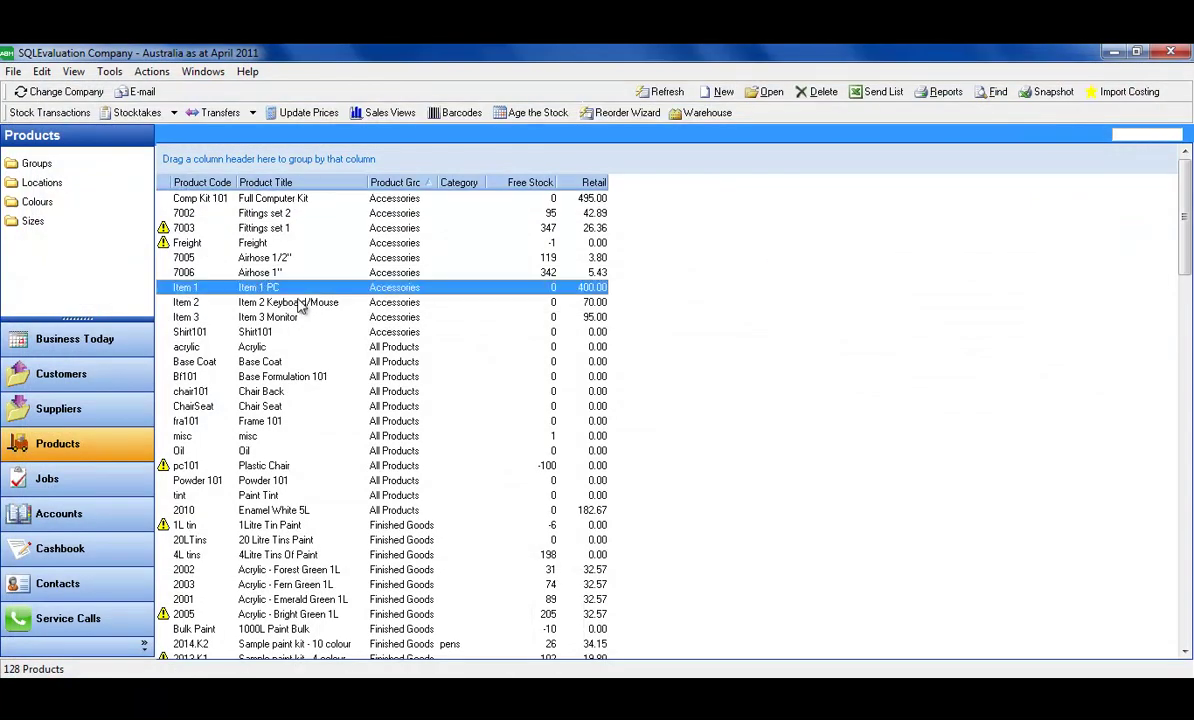
pyautogui.click(291, 318)
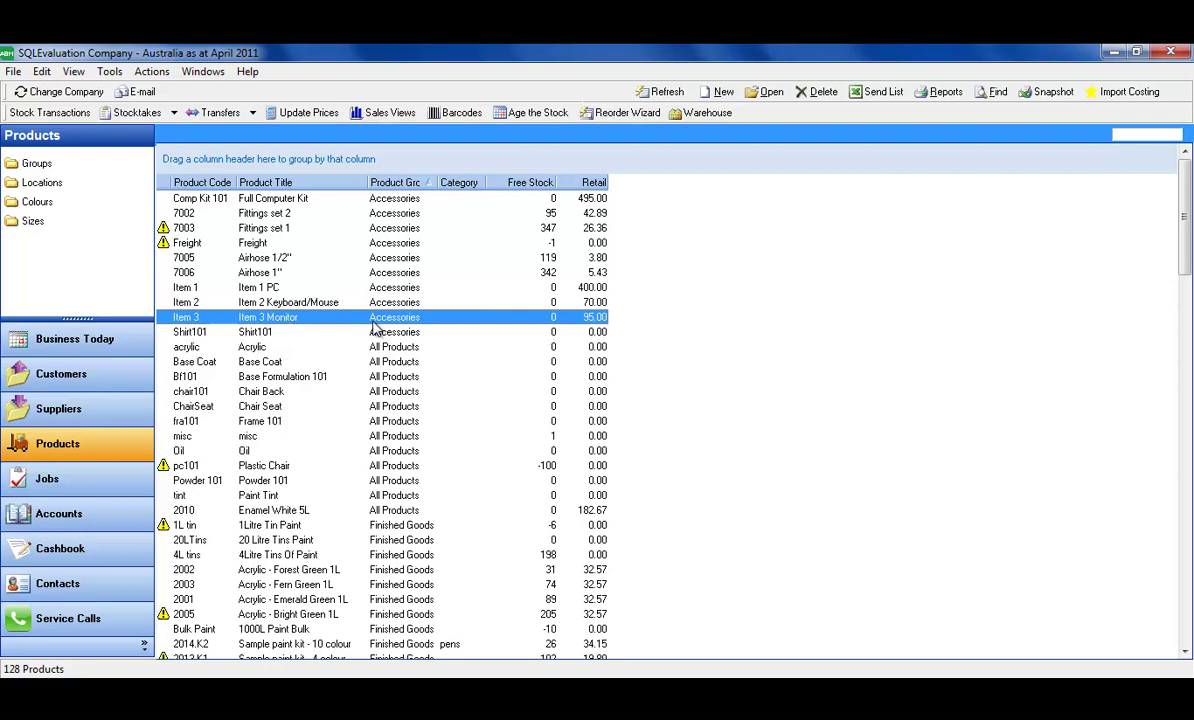
pyautogui.doubleClick(590, 302)
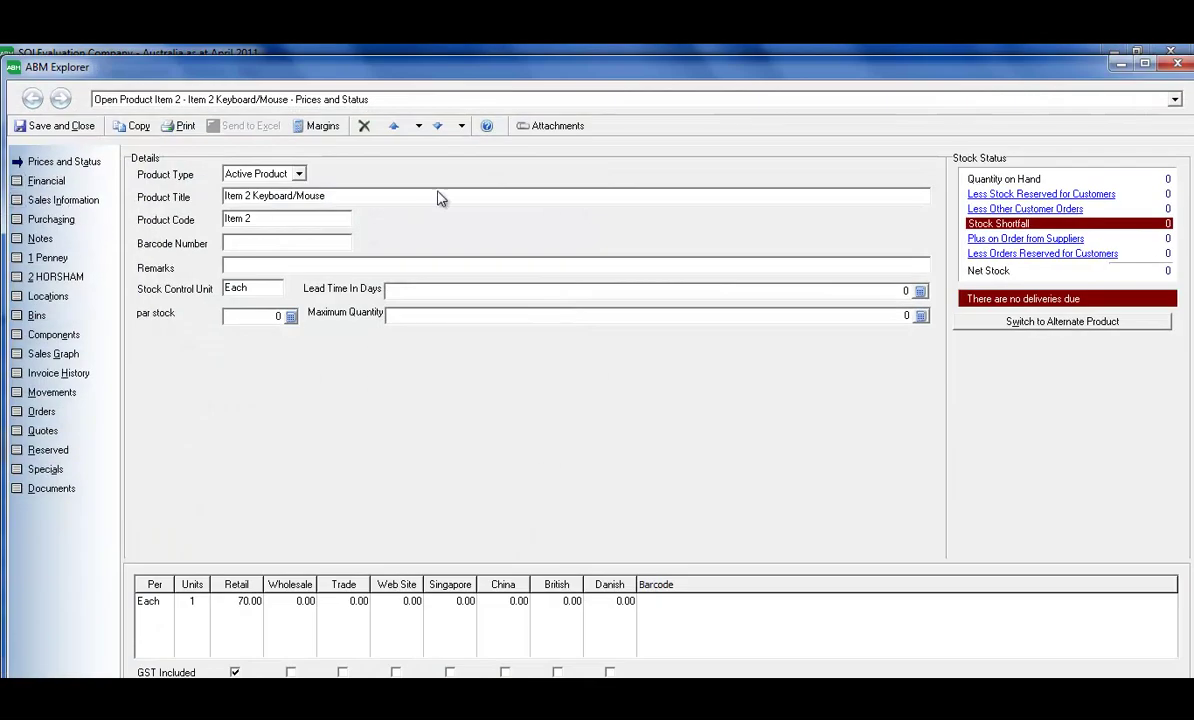
pyautogui.click(1177, 63)
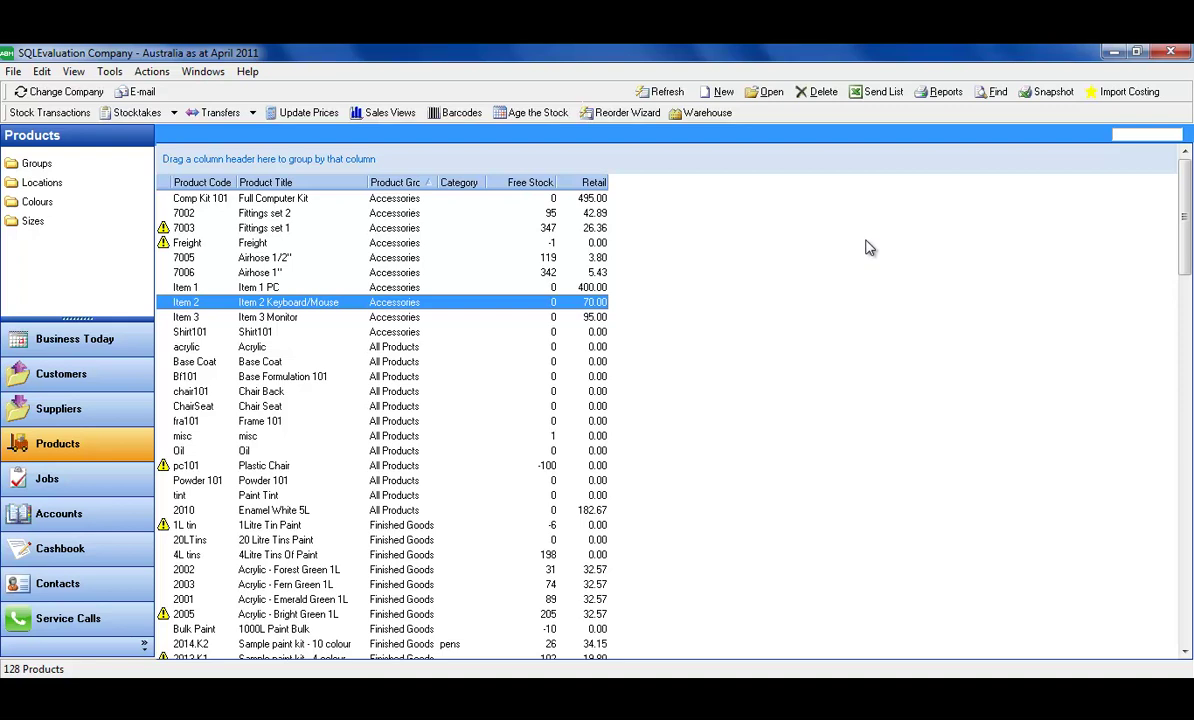
pyautogui.click(268, 200)
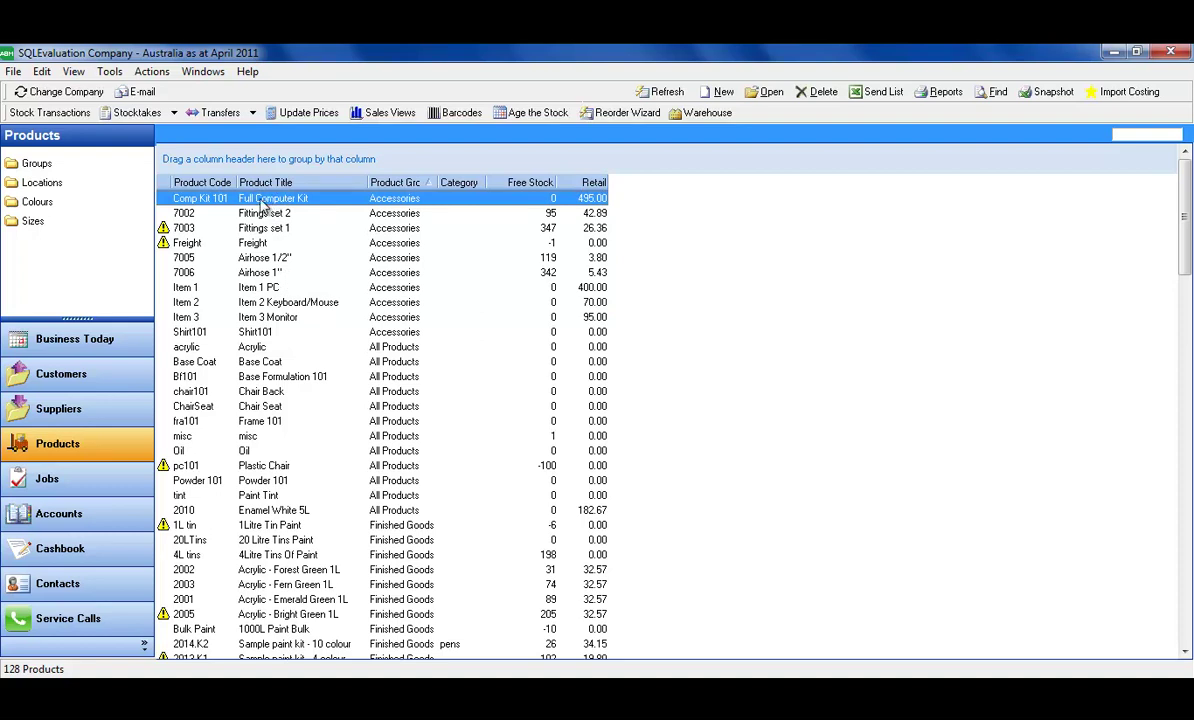
pyautogui.click(256, 287)
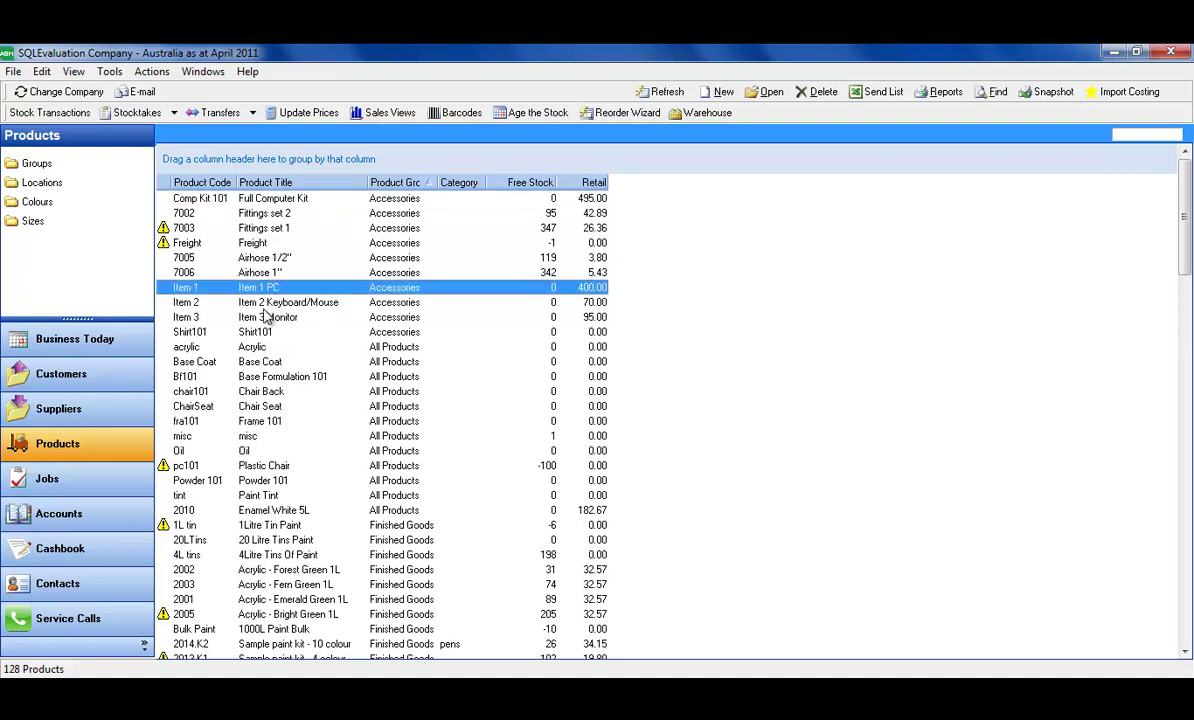
pyautogui.click(266, 317)
pyautogui.click(270, 198)
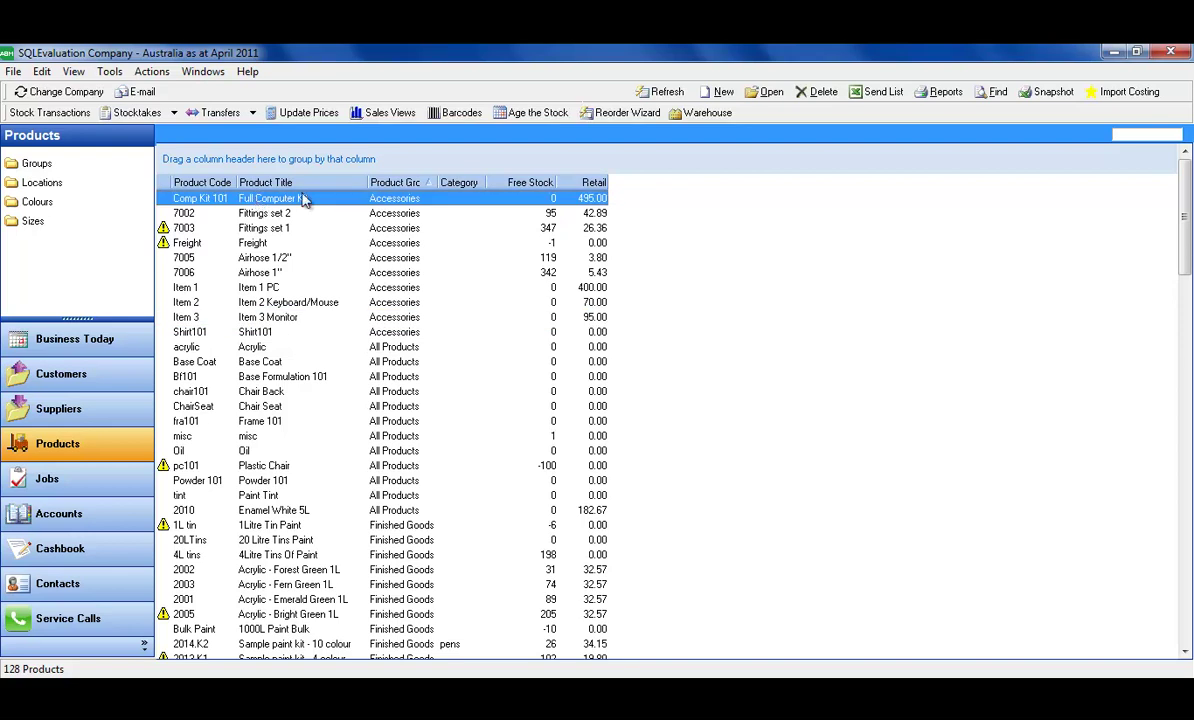
# Open the Full Computer Kit's component list and add Item 1 PC with a quantity of 1.
pyautogui.doubleClick(268, 200)
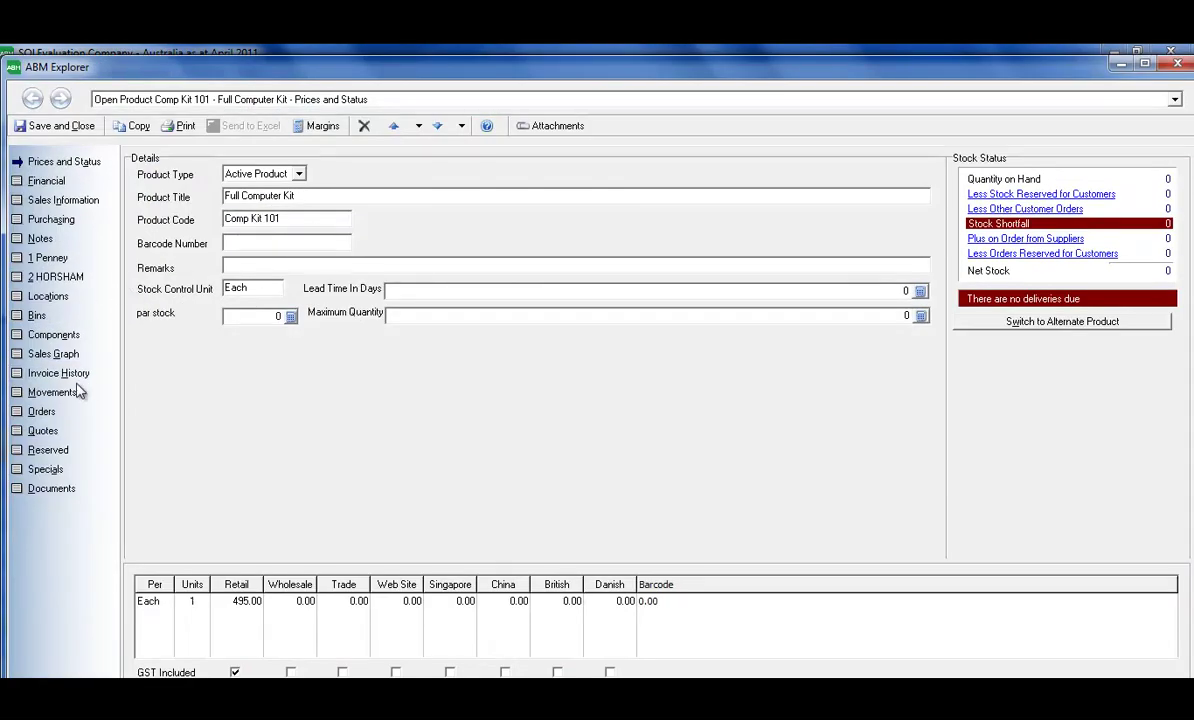
pyautogui.click(53, 334)
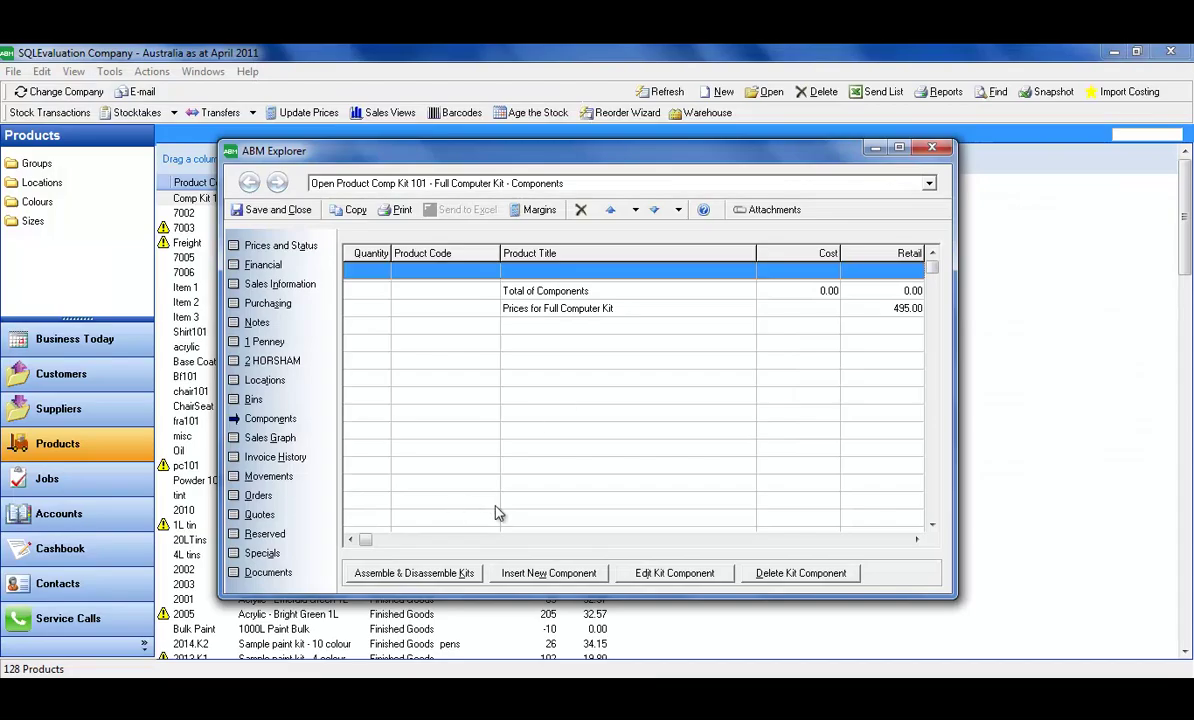
pyautogui.click(548, 572)
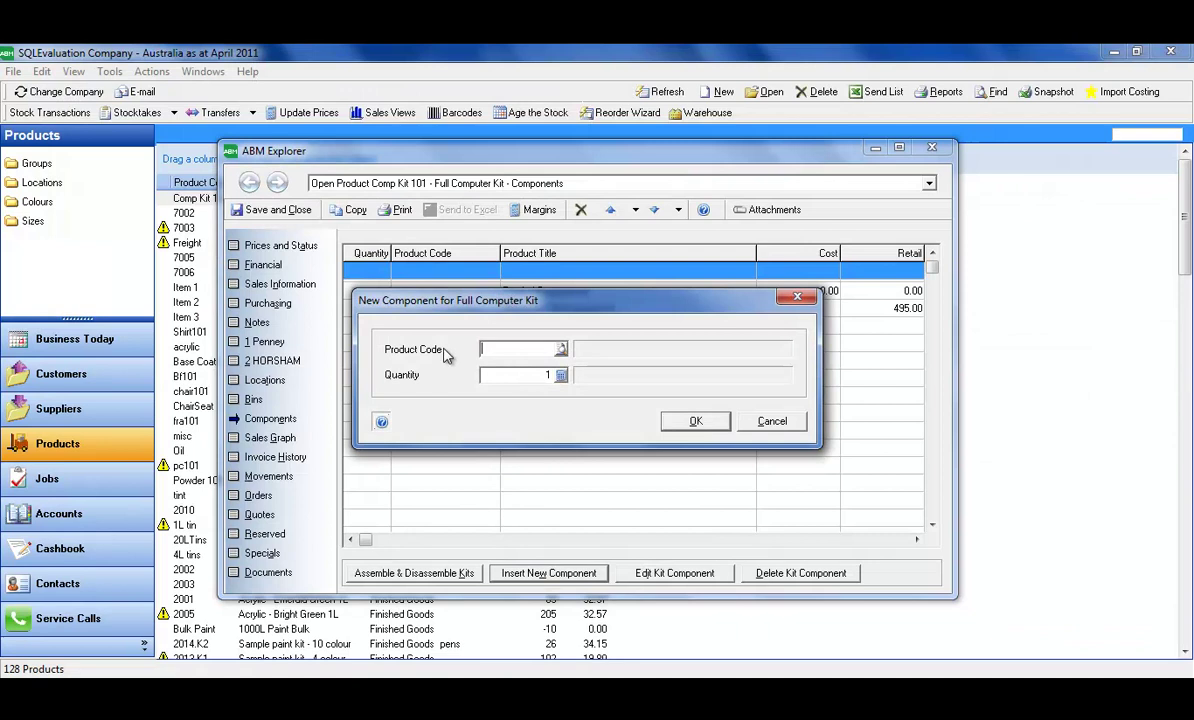
pyautogui.click(561, 349)
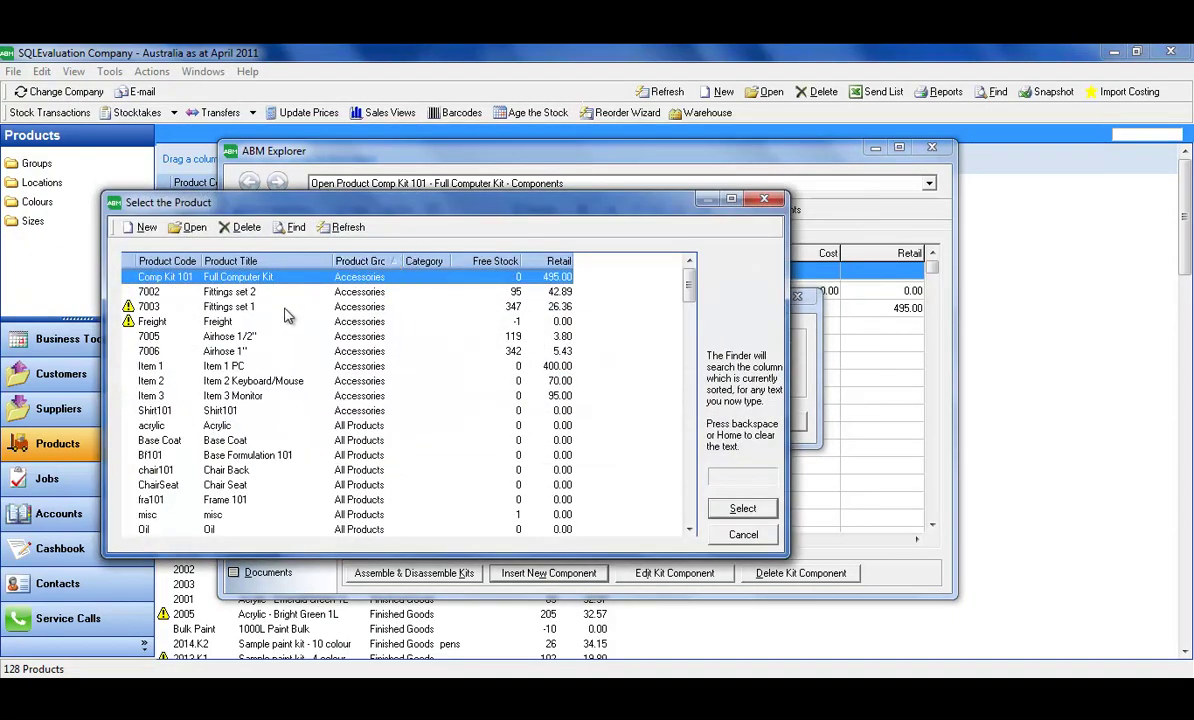
pyautogui.click(232, 368)
pyautogui.doubleClick(232, 368)
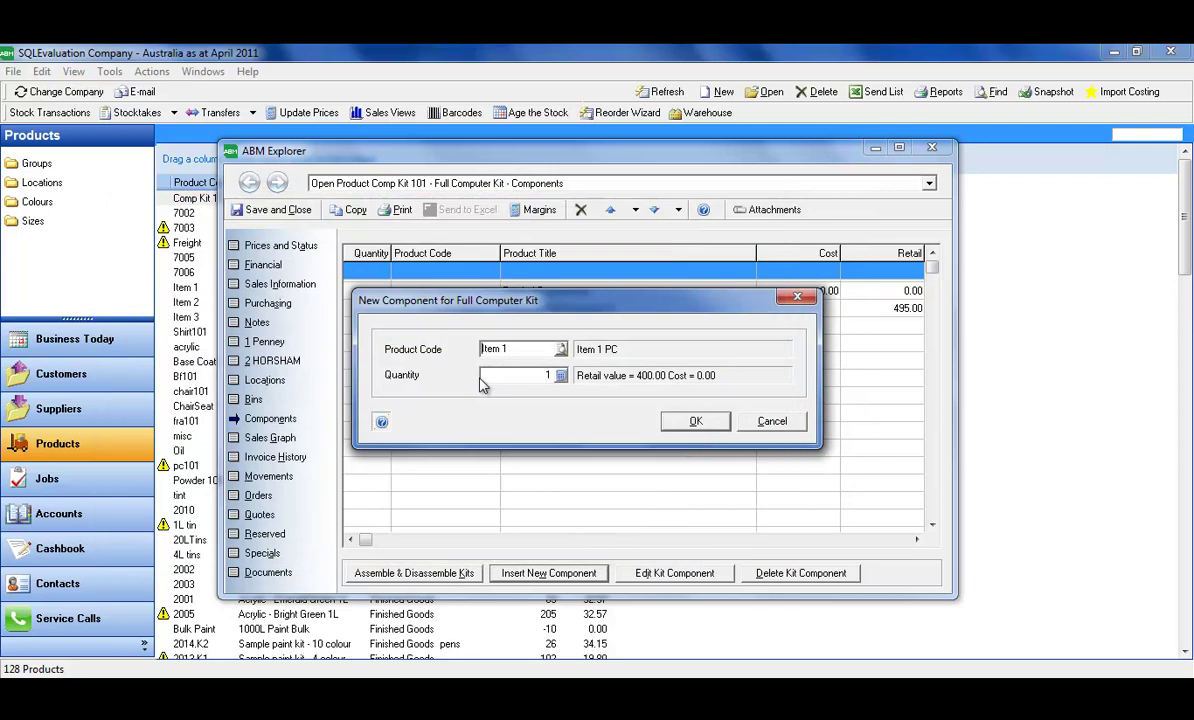
pyautogui.click(545, 373)
pyautogui.write('1')
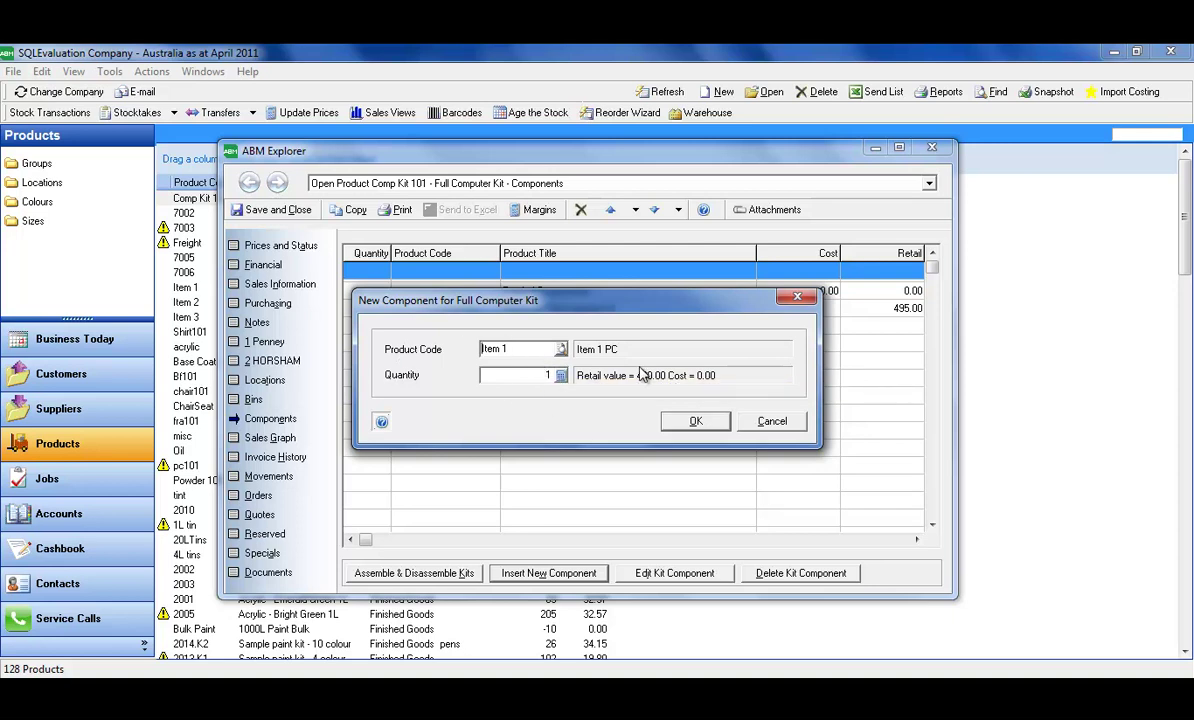
pyautogui.click(698, 421)
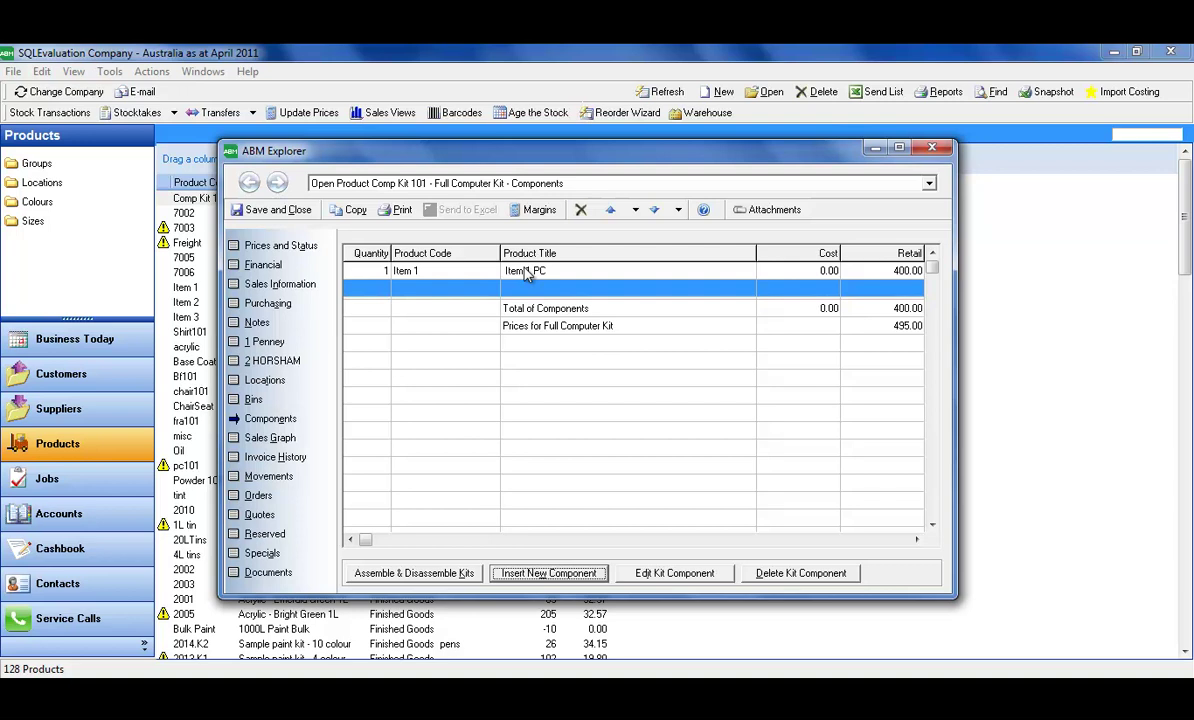
# Add Item 2 Keyboard/Mouse to the Full Computer Kit's components with a quantity of 1.
pyautogui.click(548, 573)
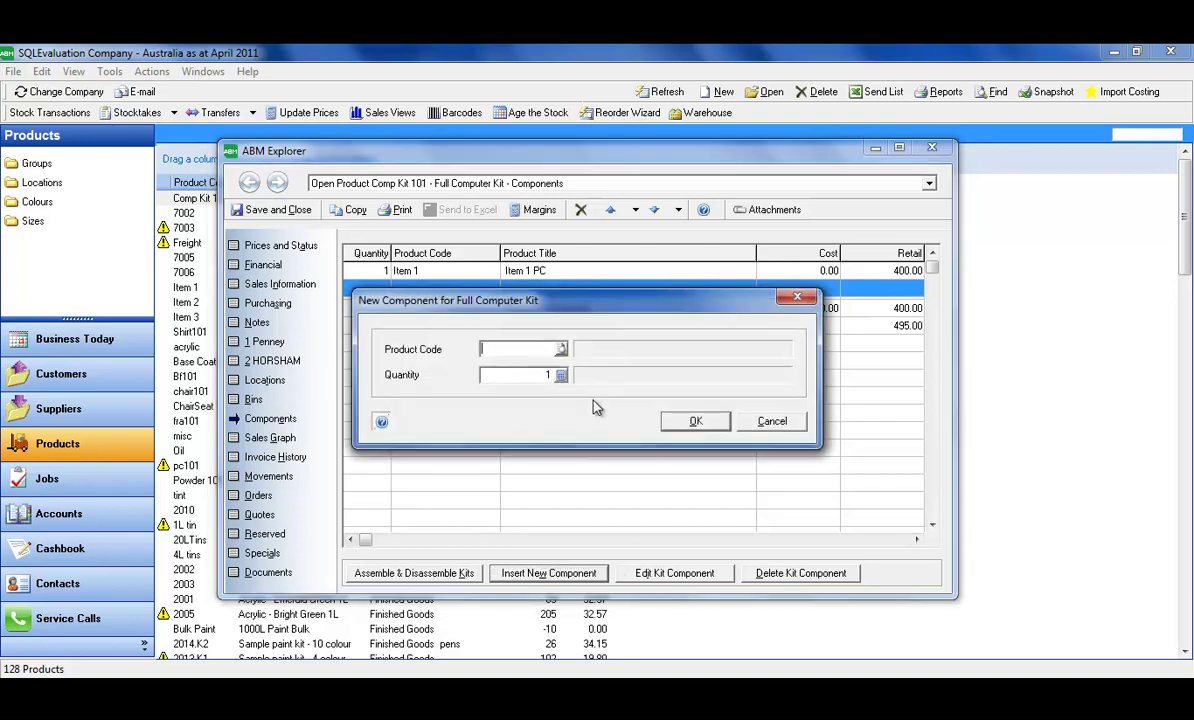
pyautogui.click(556, 348)
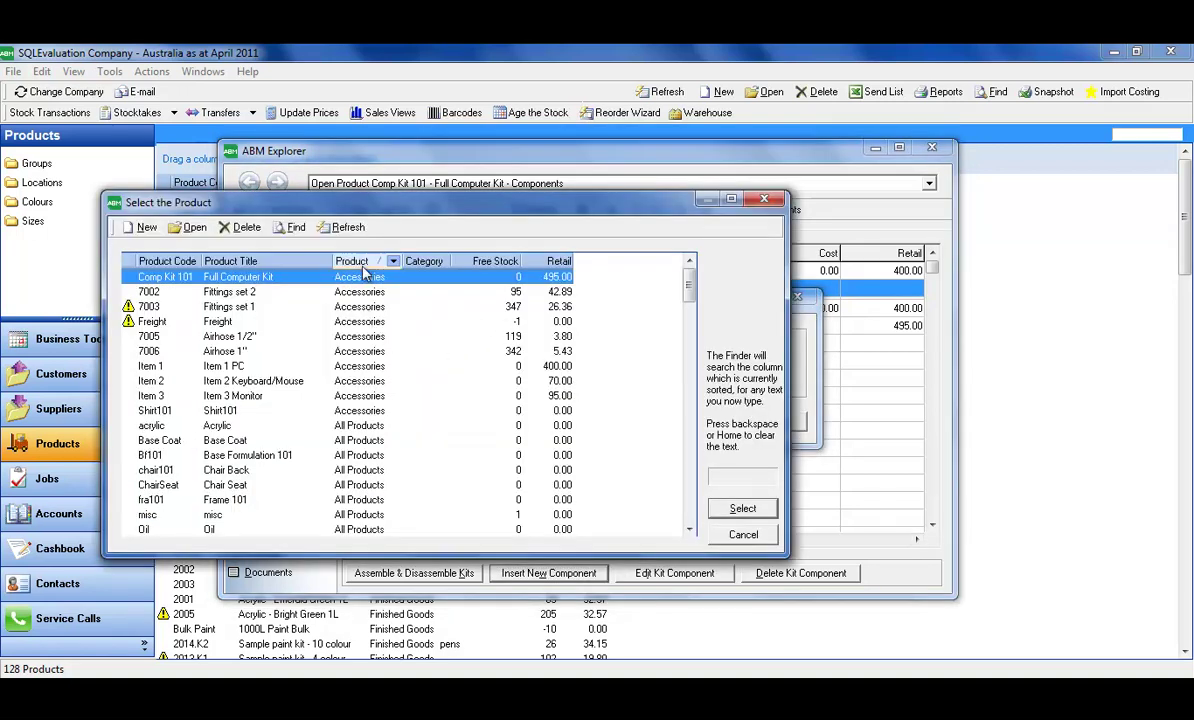
pyautogui.doubleClick(222, 381)
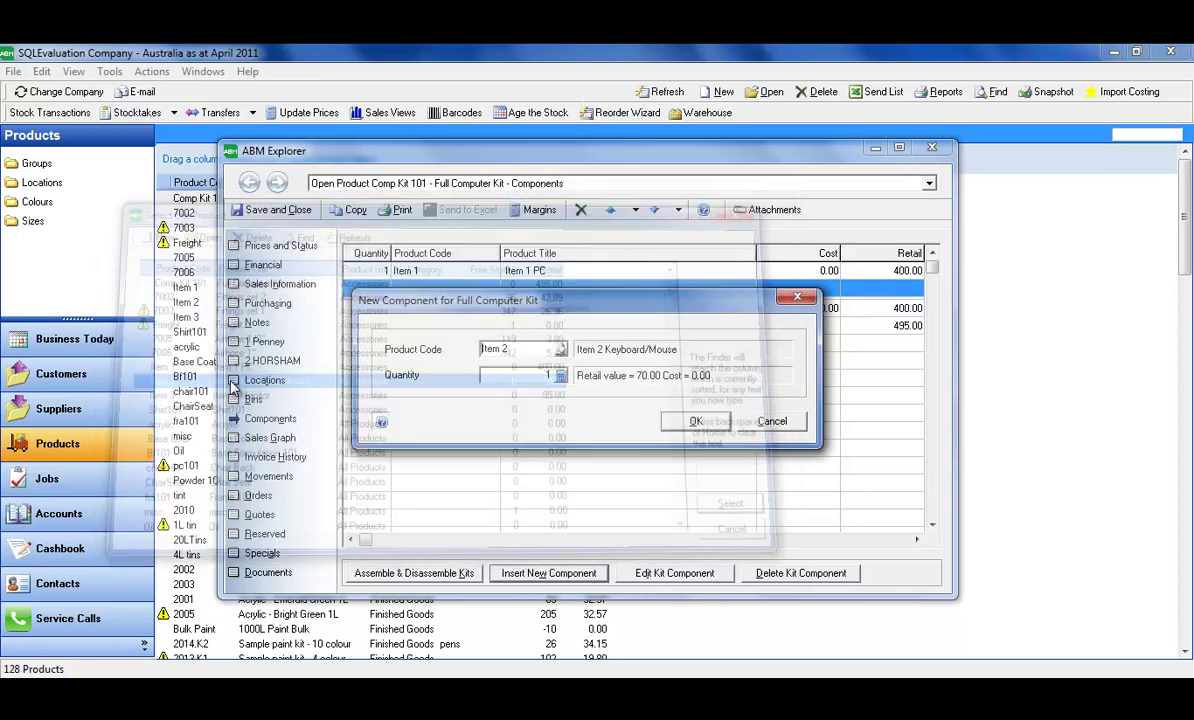
pyautogui.click(718, 430)
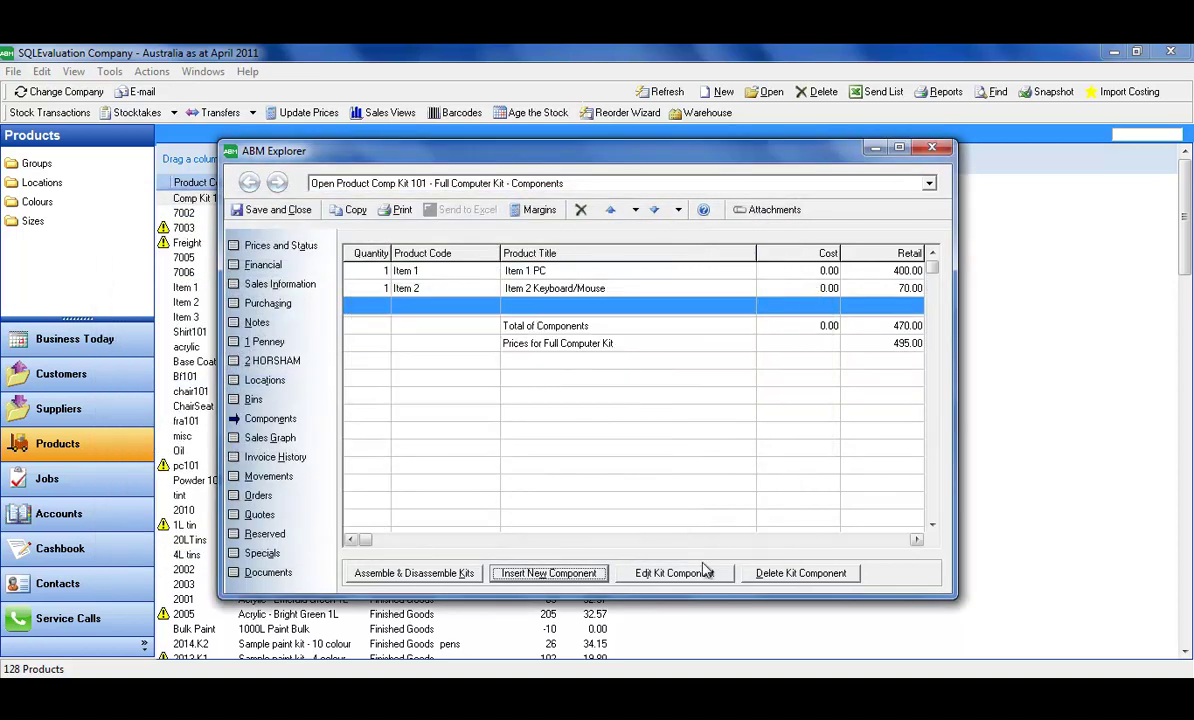
# Add Item 3 Monitor to the Full Computer Kit's components with a quantity of 1.
pyautogui.click(530, 571)
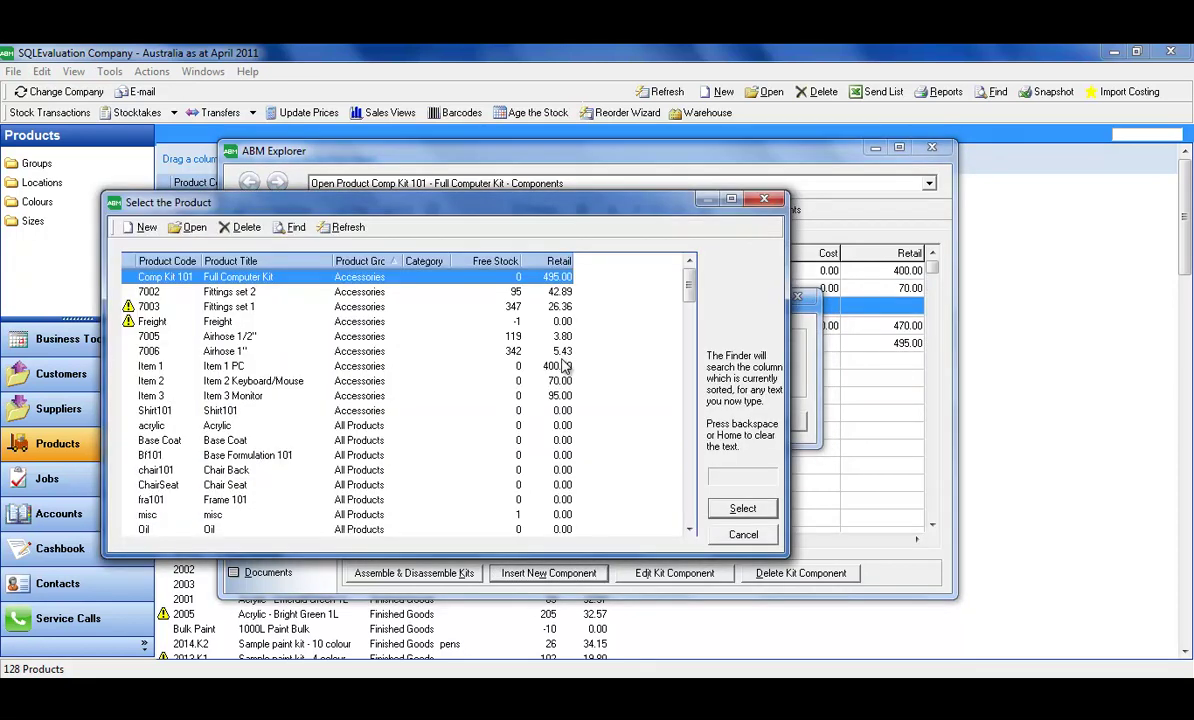
pyautogui.click(527, 345)
pyautogui.doubleClick(228, 396)
pyautogui.click(695, 421)
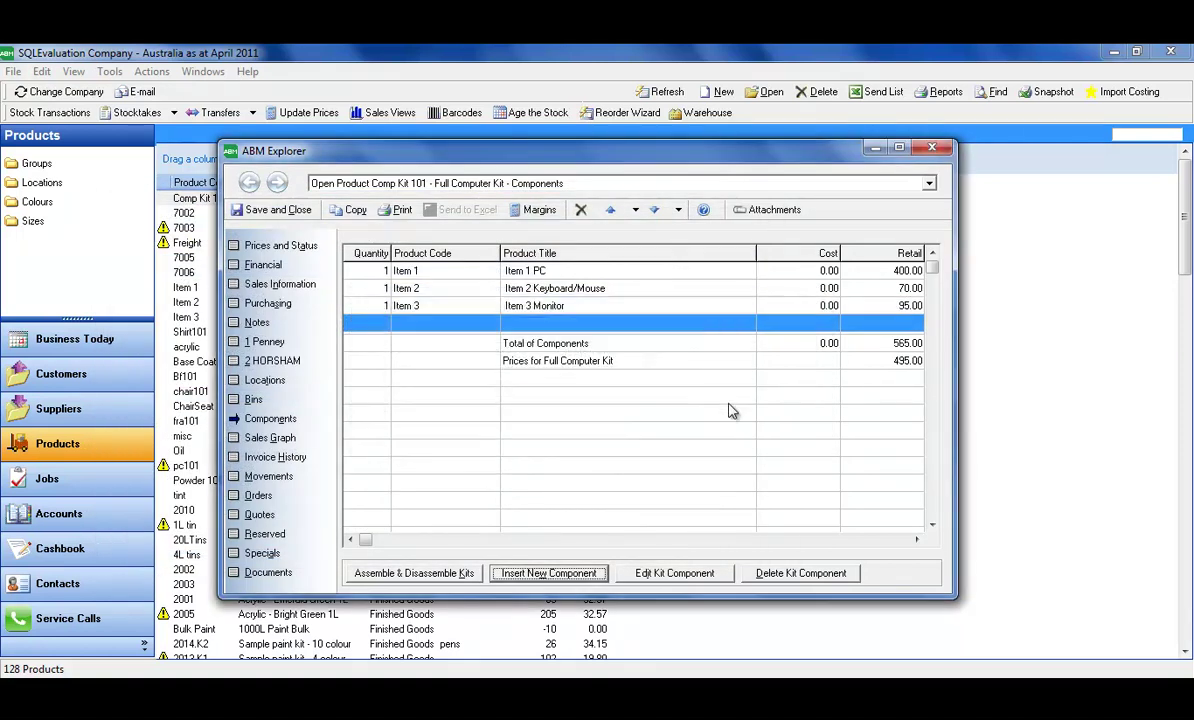
# Compare the retail total of the components with the kit's price, and save and close the Full Computer Kit product.
pyautogui.click(908, 344)
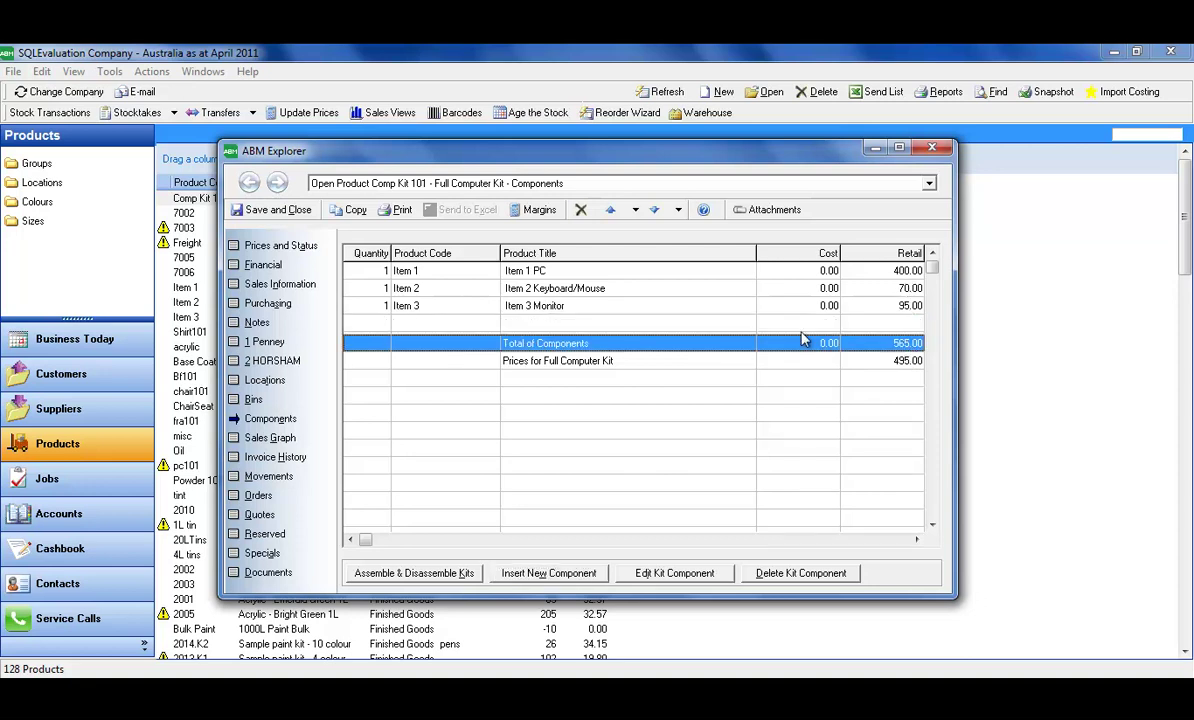
pyautogui.click(903, 364)
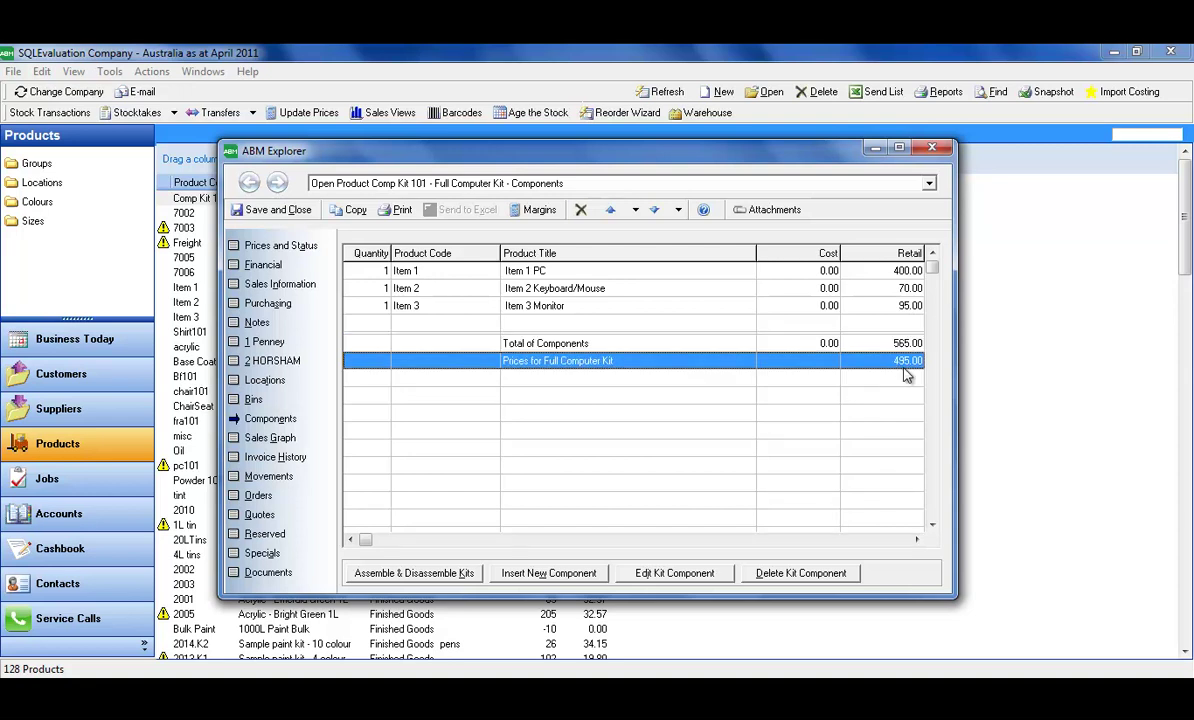
pyautogui.click(270, 210)
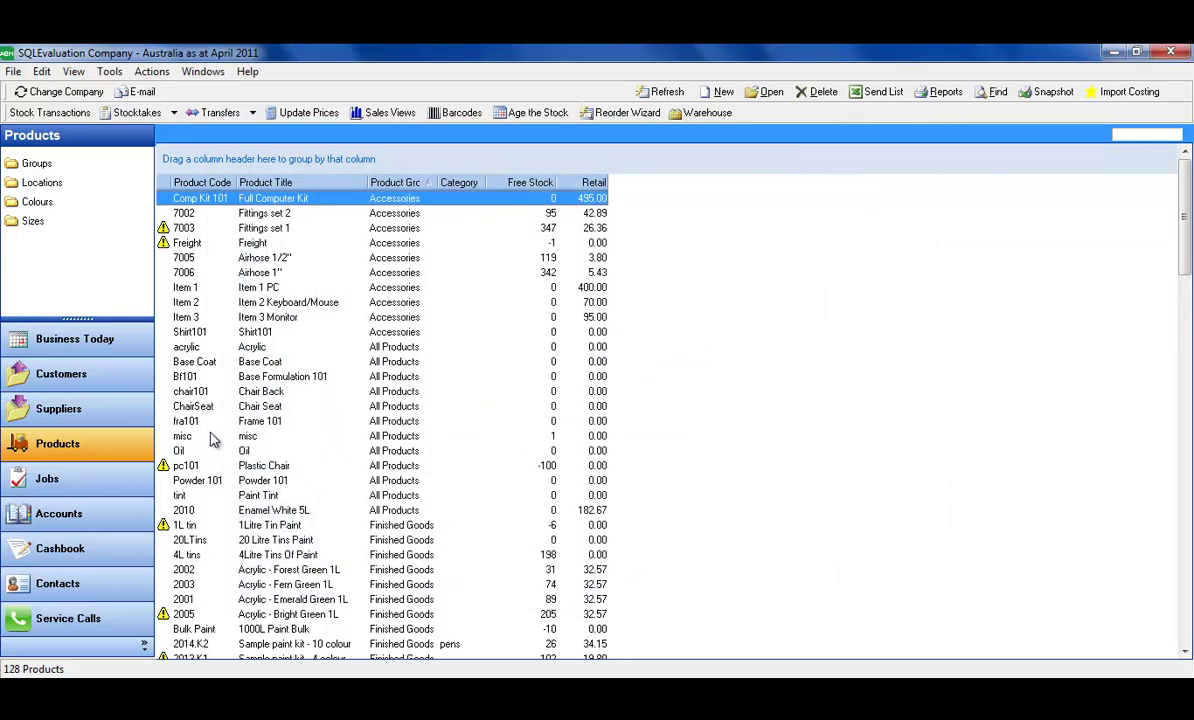
# Start a sales invoice for the AAAACash Sales customer and add one Full Computer Kit (Comp Kit 101) at the retail price.
pyautogui.click(64, 375)
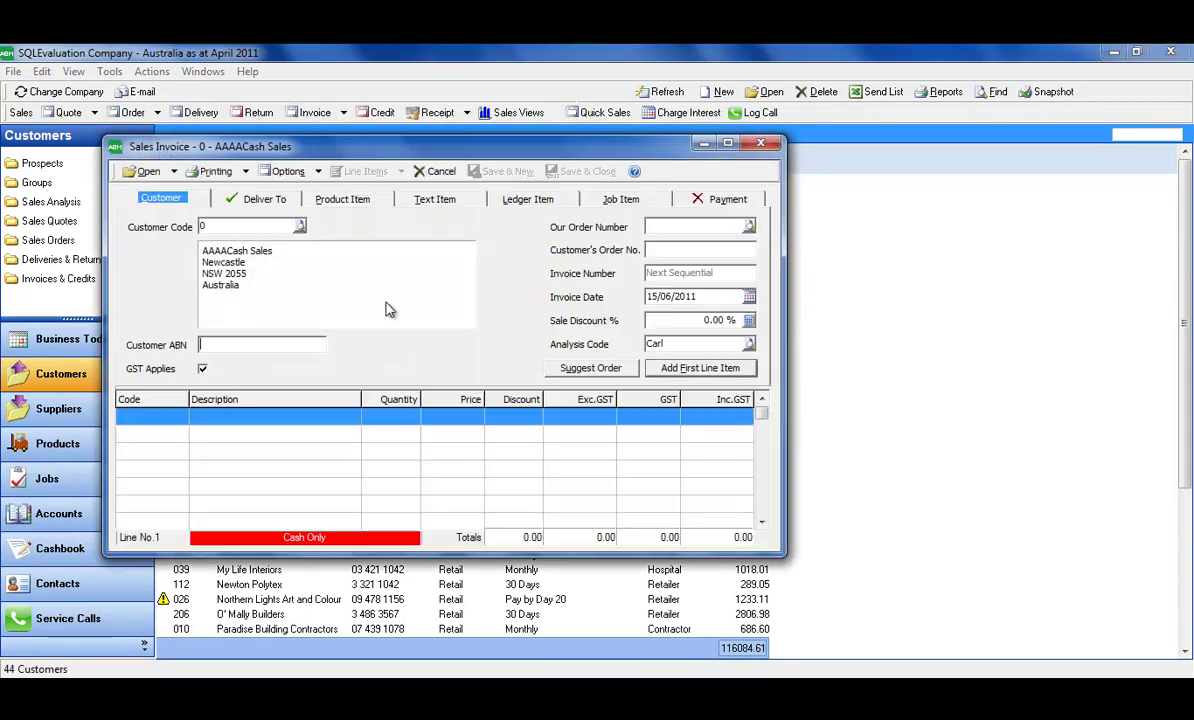
pyautogui.click(330, 201)
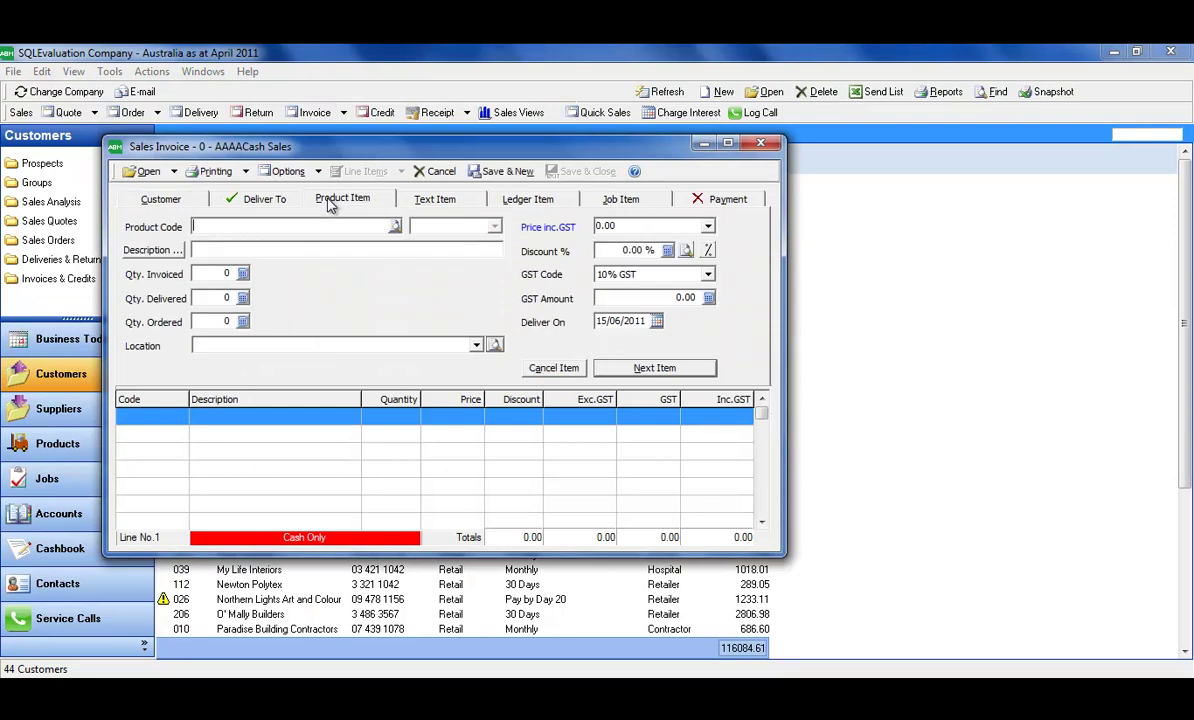
pyautogui.click(395, 226)
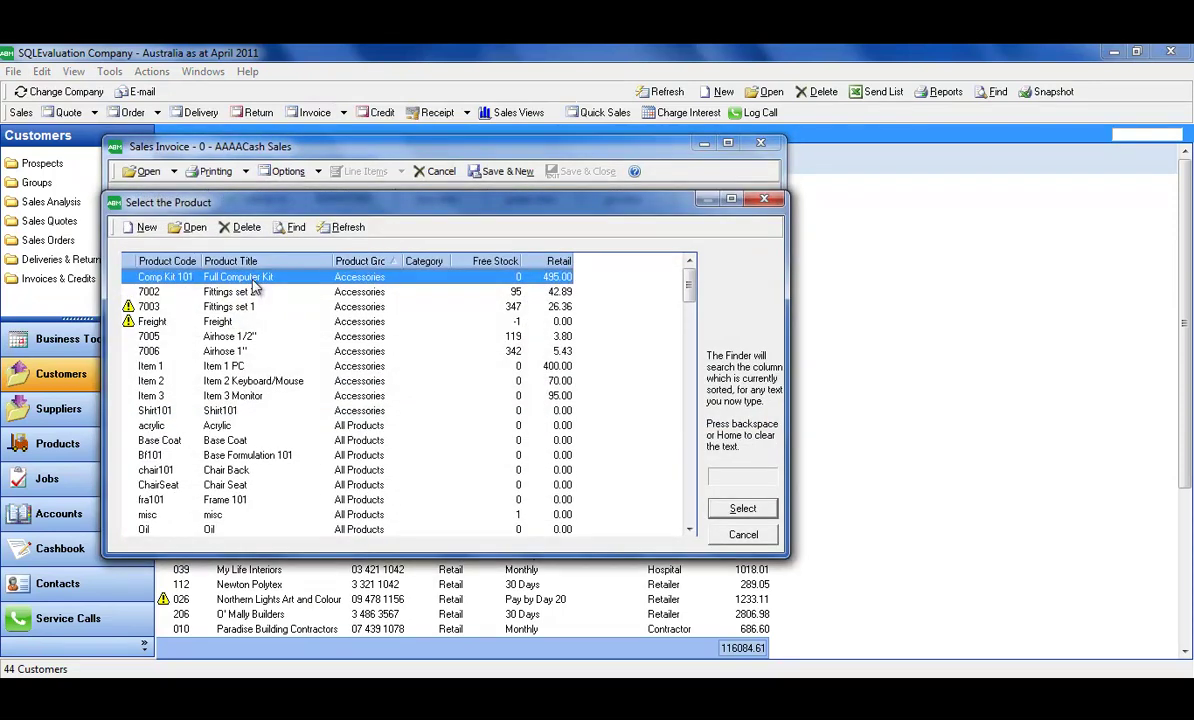
pyautogui.doubleClick(245, 276)
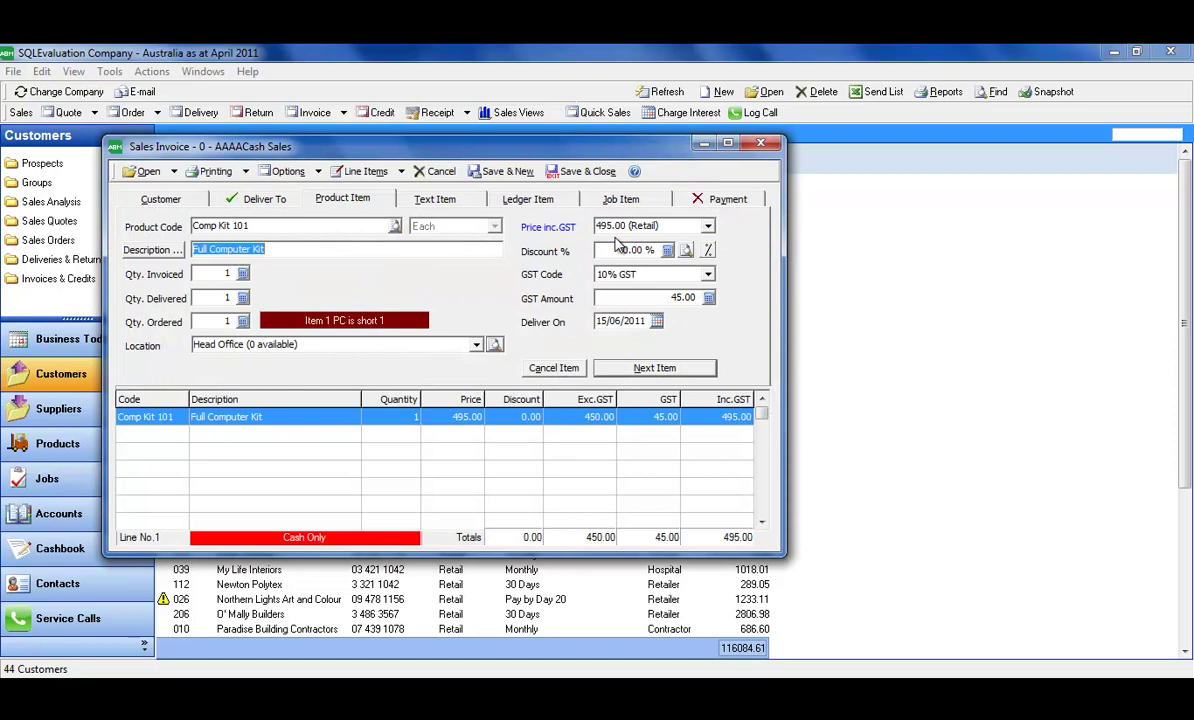
pyautogui.press('Tab')
pyautogui.press('Tab')
pyautogui.press('Tab')
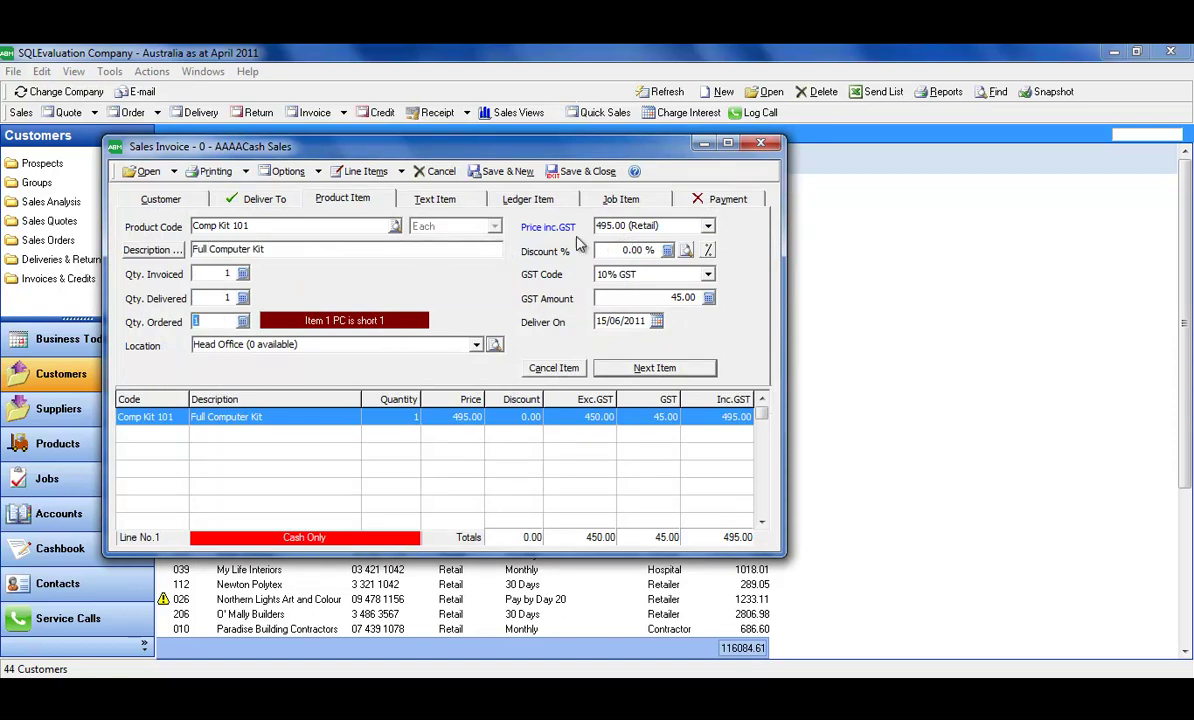
# Save and close the AAAACash Sales invoice for the Full Computer Kit.
pyautogui.click(581, 172)
pyautogui.click(540, 412)
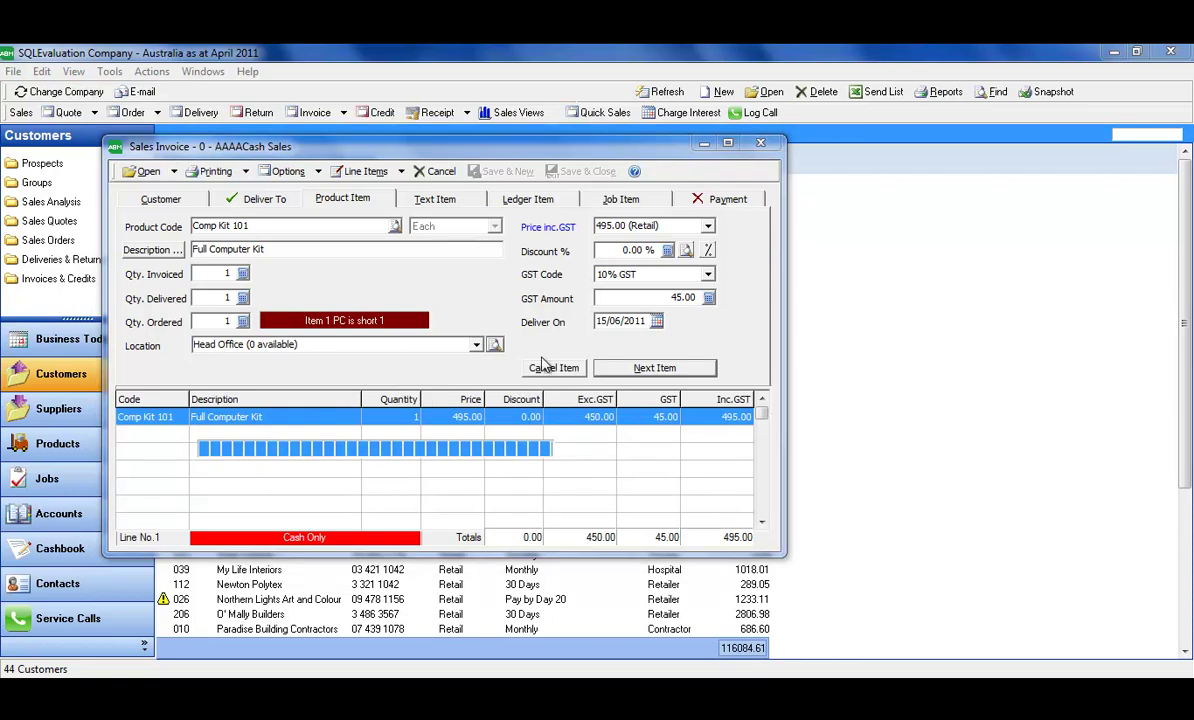
pyautogui.press('Escape')
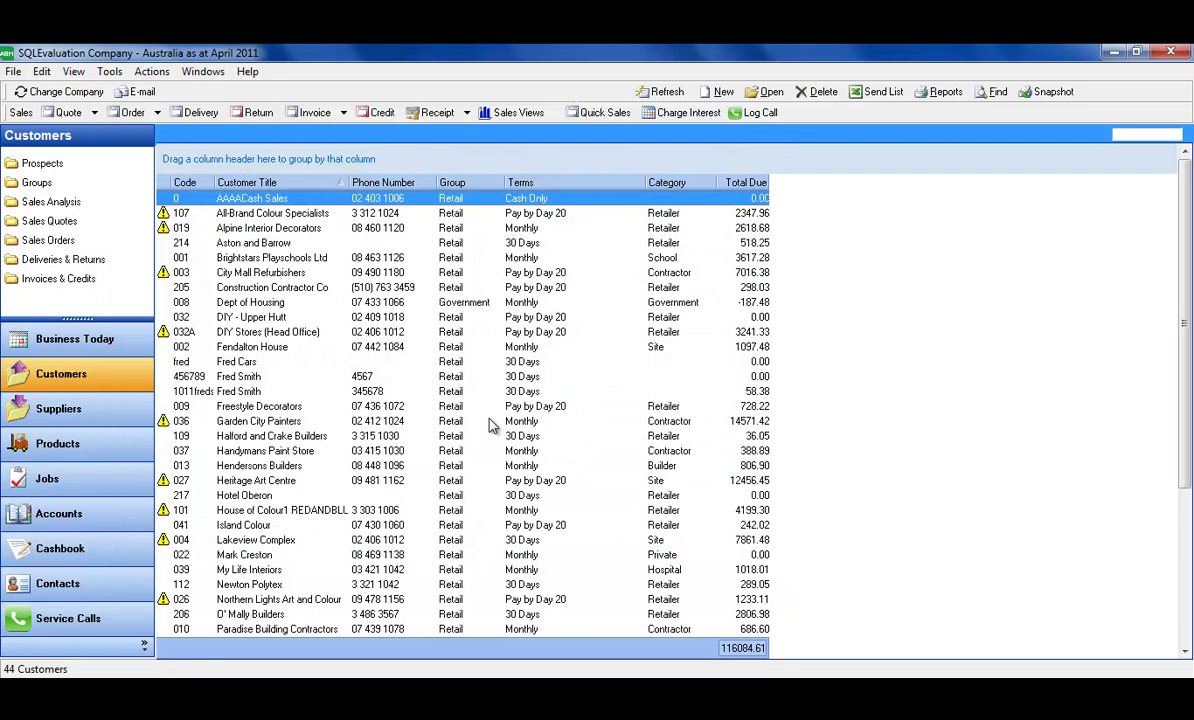
# Show the product list, widen the Free Stock column, and check the free stock of Item 1, Item 2 and Item 3.
pyautogui.click(57, 443)
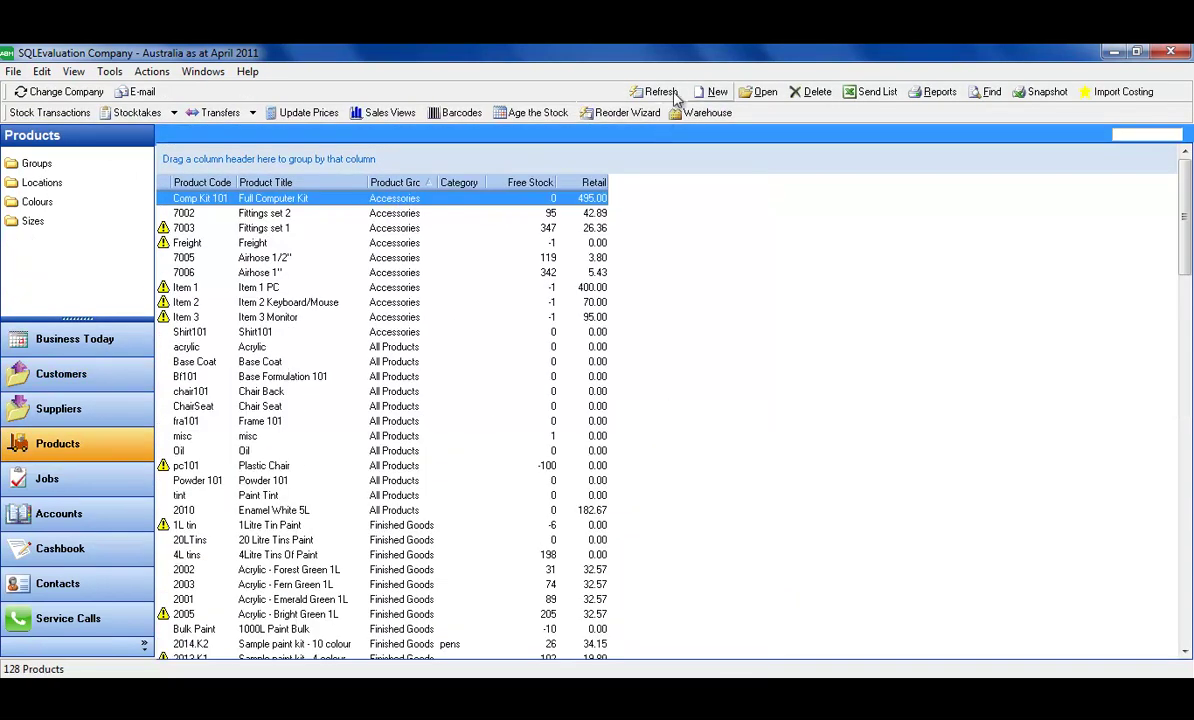
pyautogui.moveTo(557, 182); pyautogui.dragTo(619, 182)
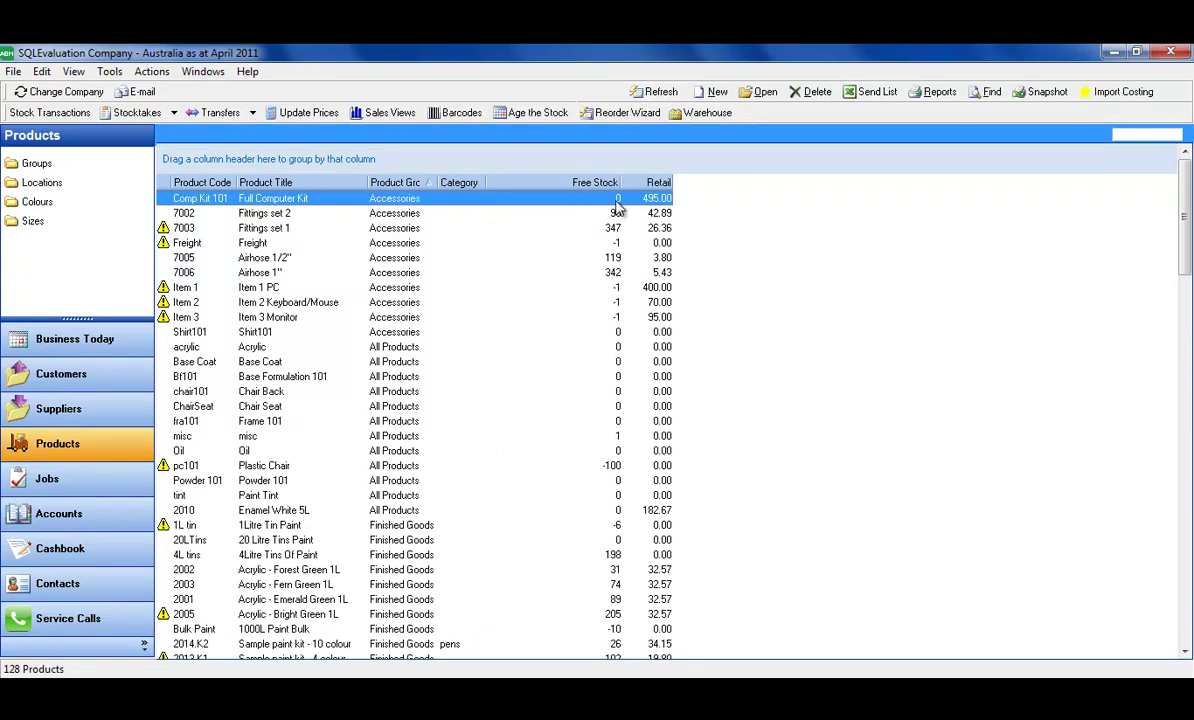
pyautogui.click(390, 290)
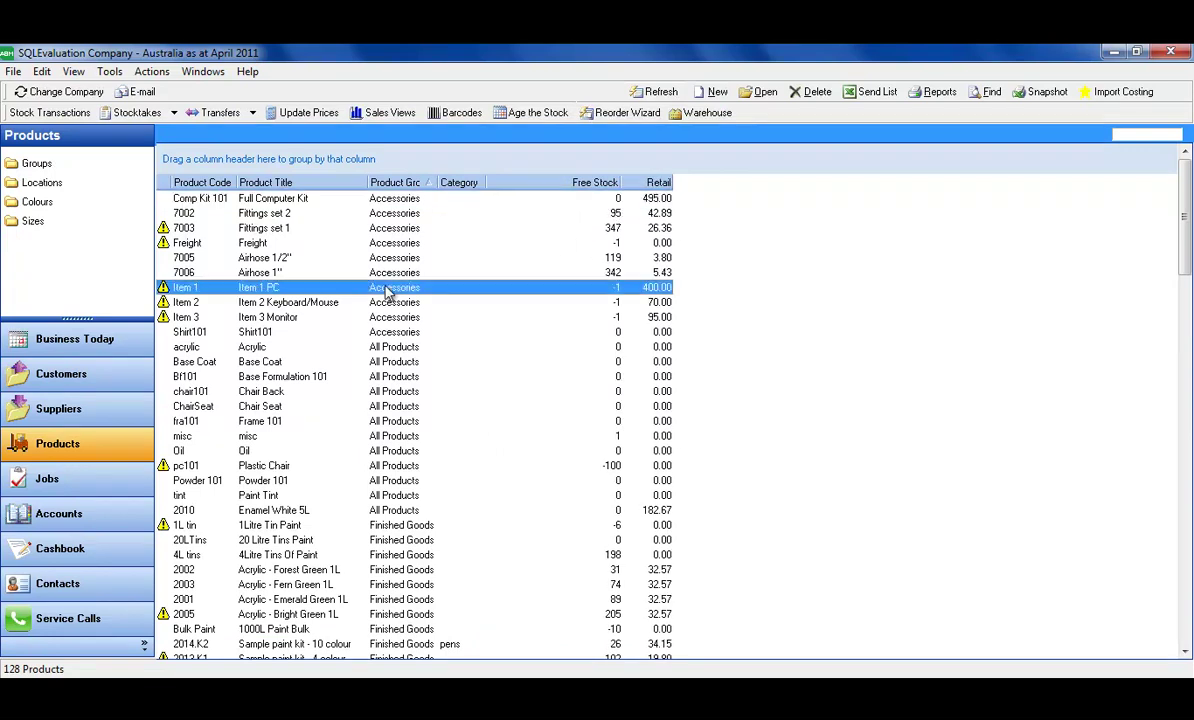
pyautogui.click(565, 315)
pyautogui.click(598, 301)
pyautogui.click(598, 289)
pyautogui.click(601, 302)
pyautogui.click(603, 316)
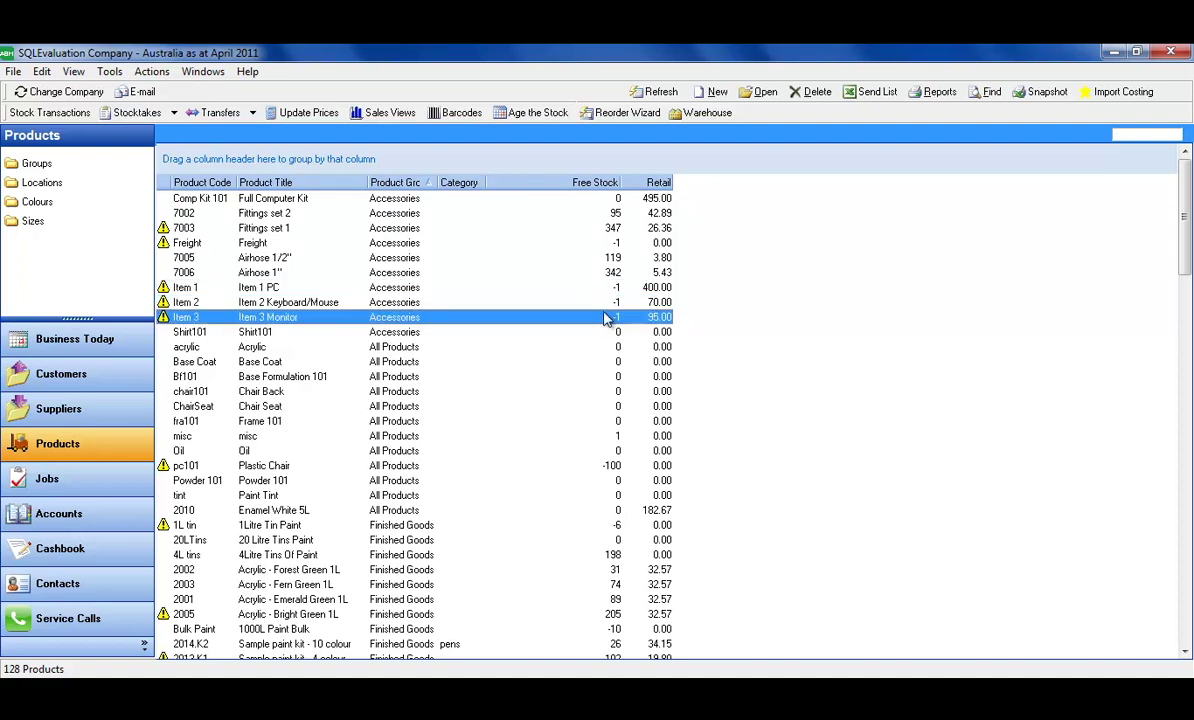
# Compare the Full Computer Kit's free stock with that of its PC, Keyboard/Mouse and Monitor components.
pyautogui.click(343, 199)
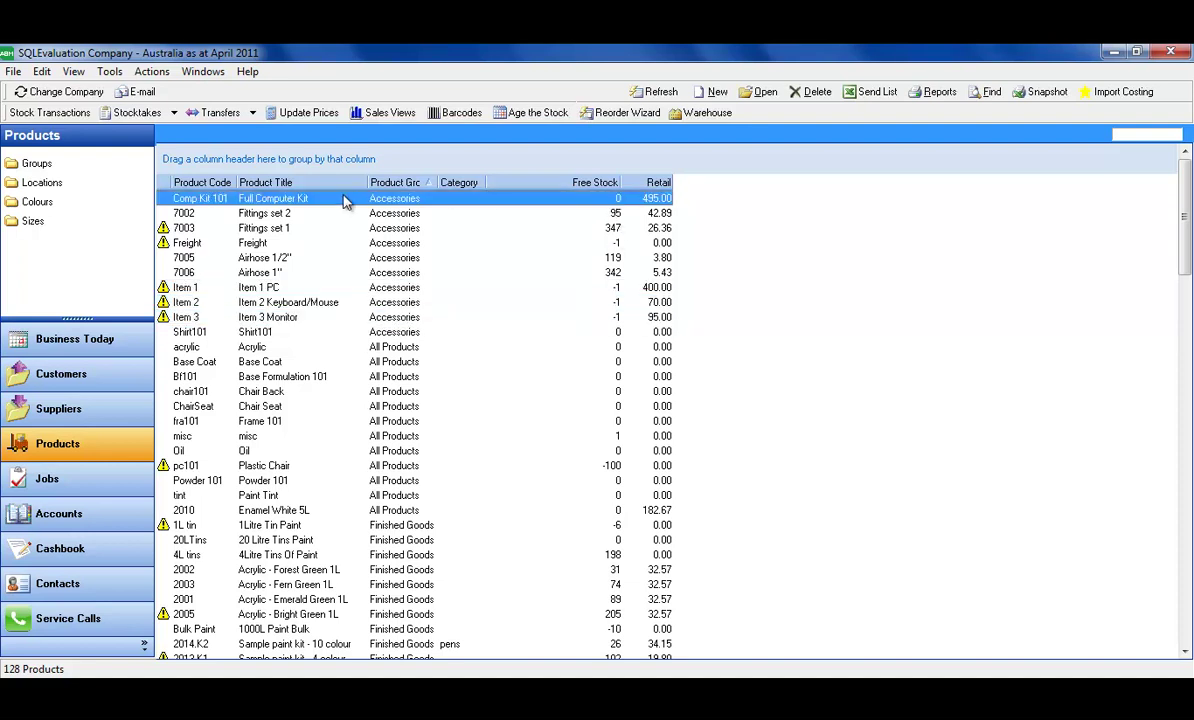
pyautogui.click(545, 288)
pyautogui.click(550, 302)
pyautogui.click(560, 316)
pyautogui.click(556, 288)
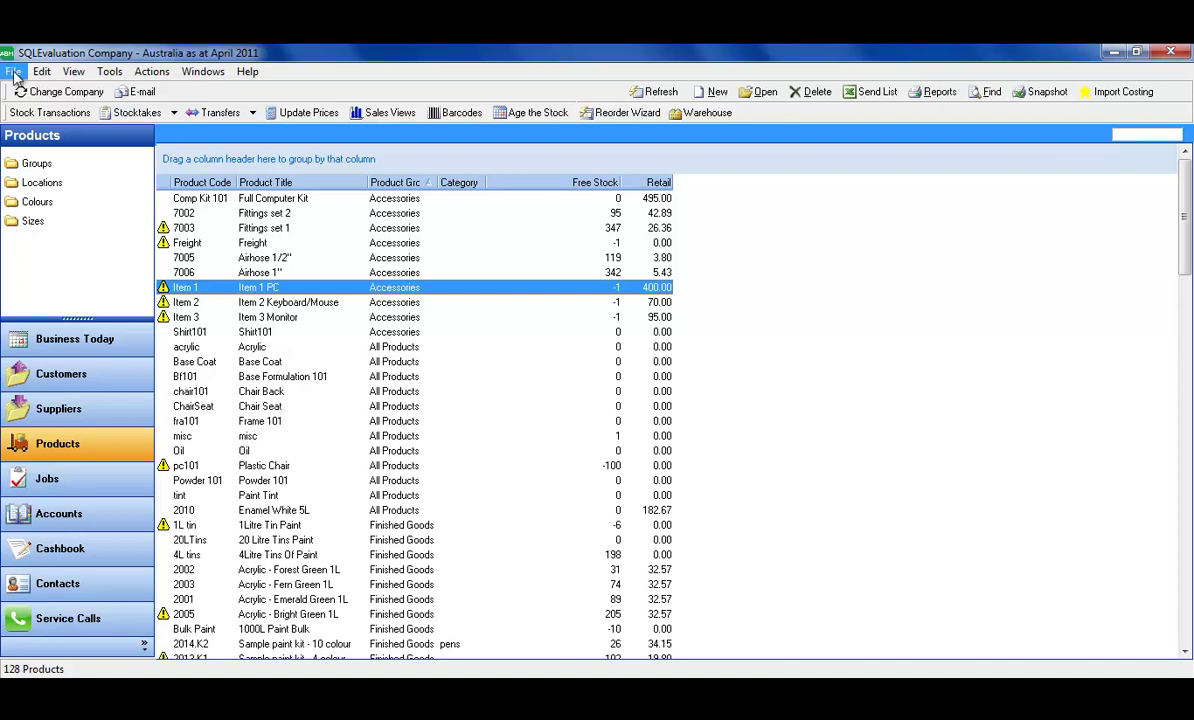
pyautogui.click(272, 198)
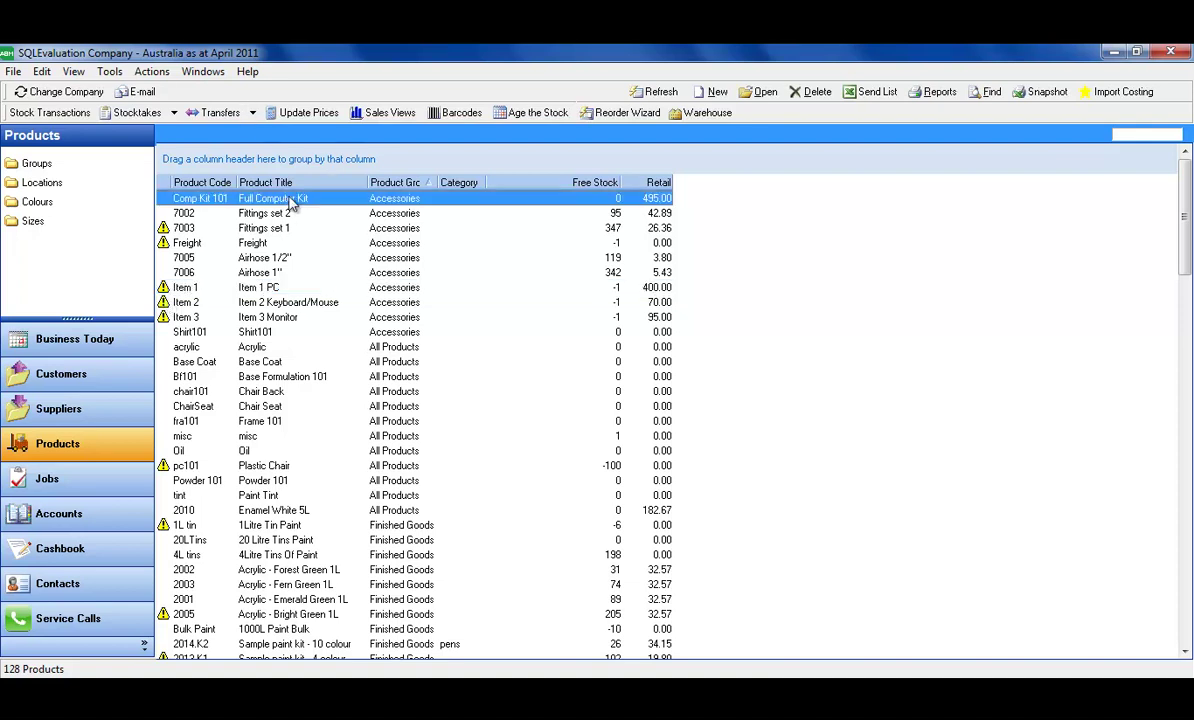
pyautogui.click(312, 287)
pyautogui.click(310, 302)
pyautogui.click(330, 317)
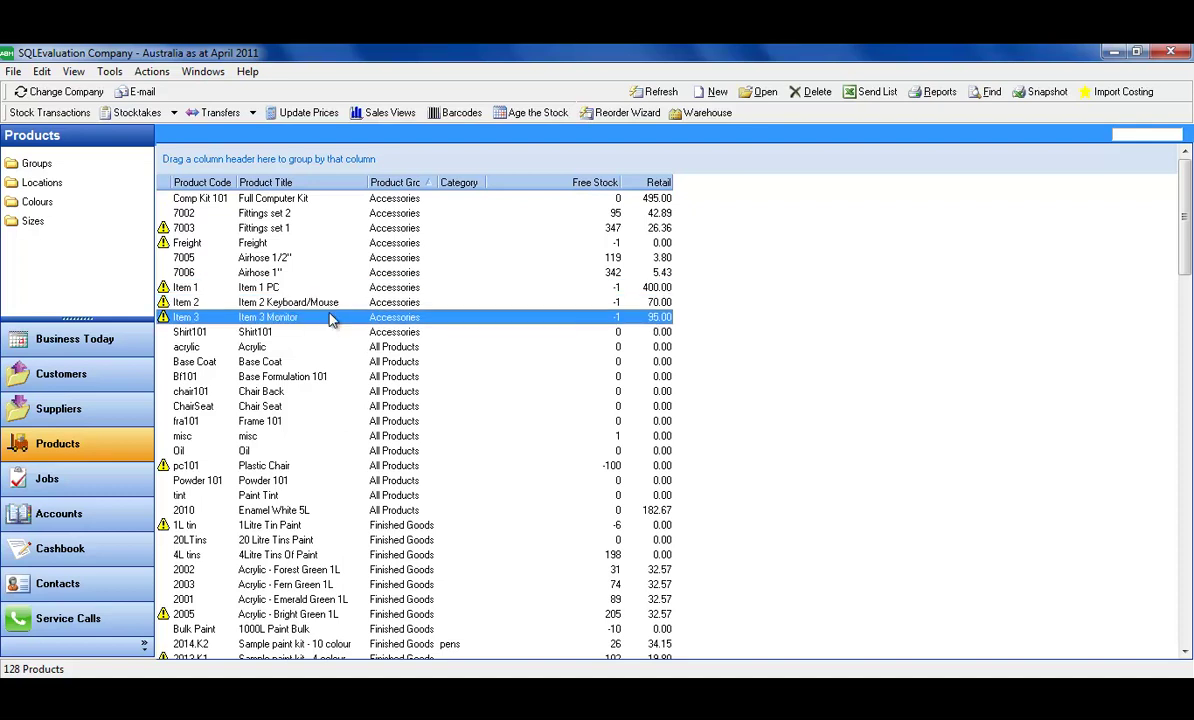
pyautogui.click(570, 273)
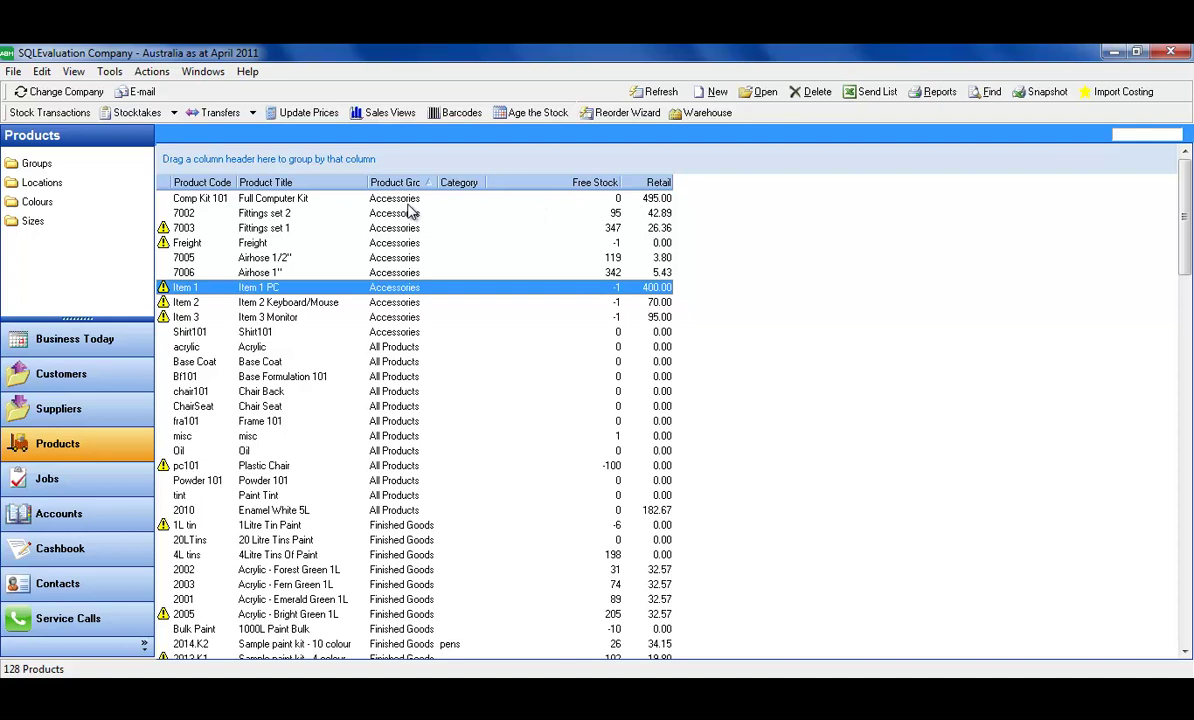
pyautogui.click(330, 199)
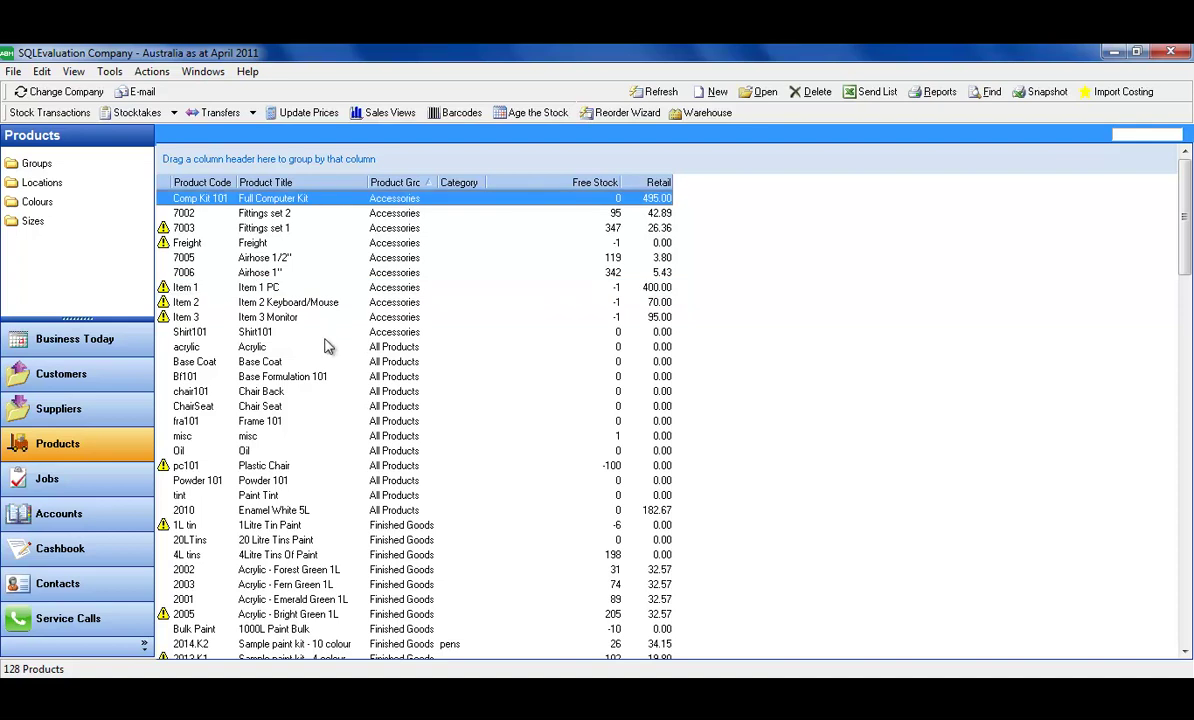
# Start a purchase invoice for Banks Hardware Suppliers and enter the supplier's invoice number.
pyautogui.click(72, 404)
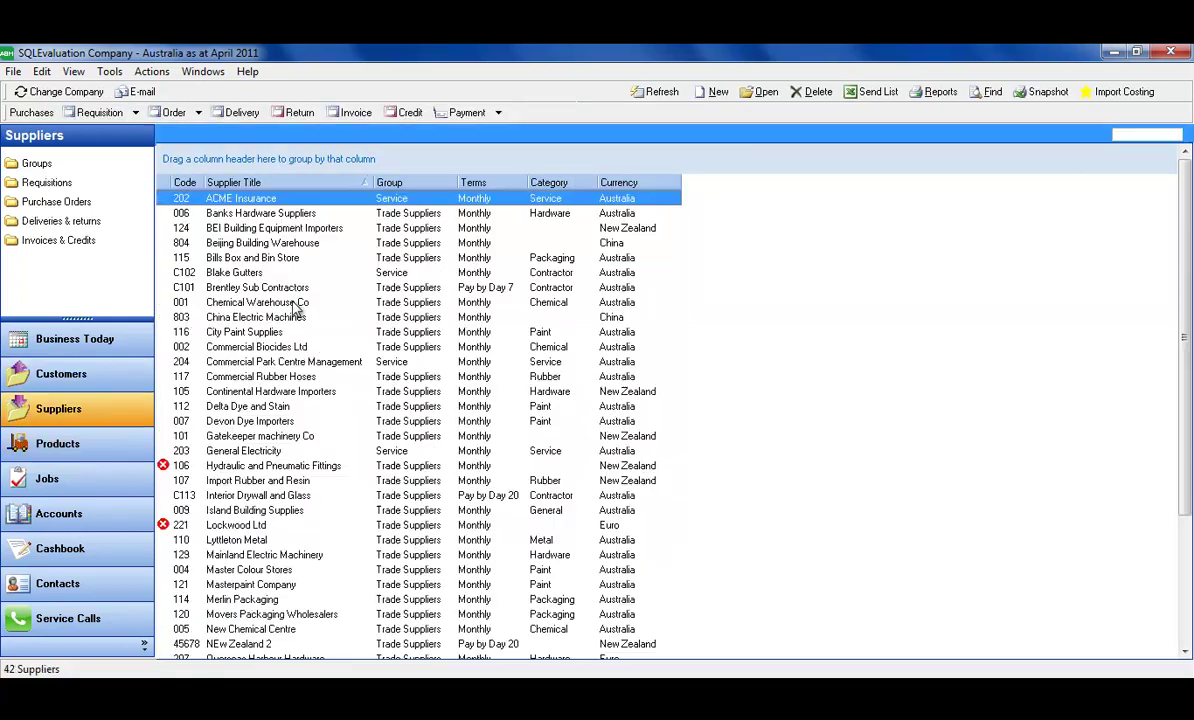
pyautogui.click(268, 214)
pyautogui.click(352, 112)
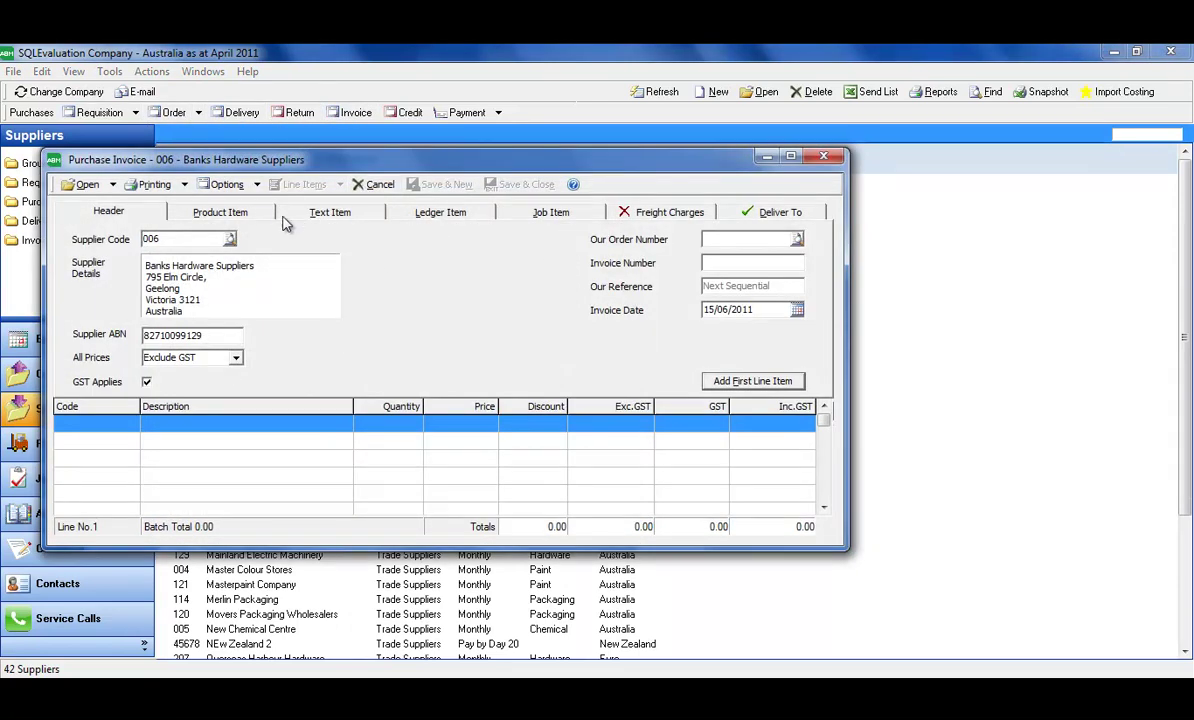
pyautogui.click(235, 207)
pyautogui.click(603, 402)
pyautogui.write('2345678')
pyautogui.click(224, 213)
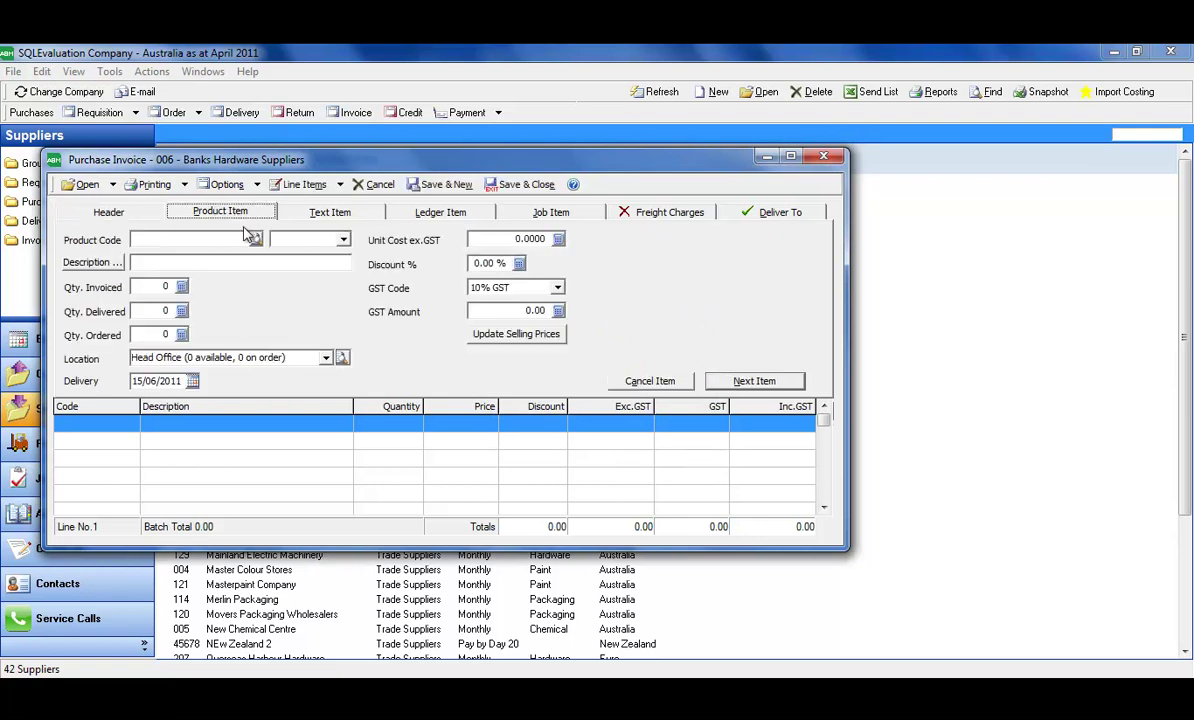
# Add Item 1 PC to the purchase invoice with a quantity of 10 and a unit cost of 200 excluding GST.
pyautogui.click(247, 238)
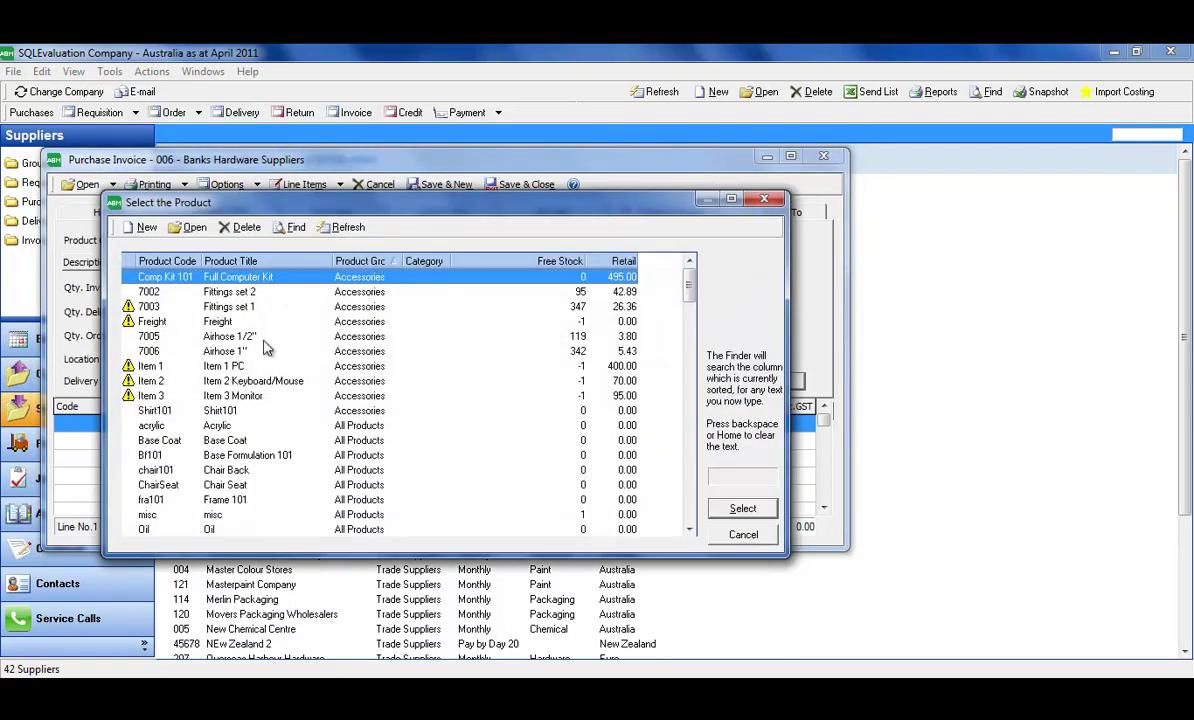
pyautogui.doubleClick(225, 366)
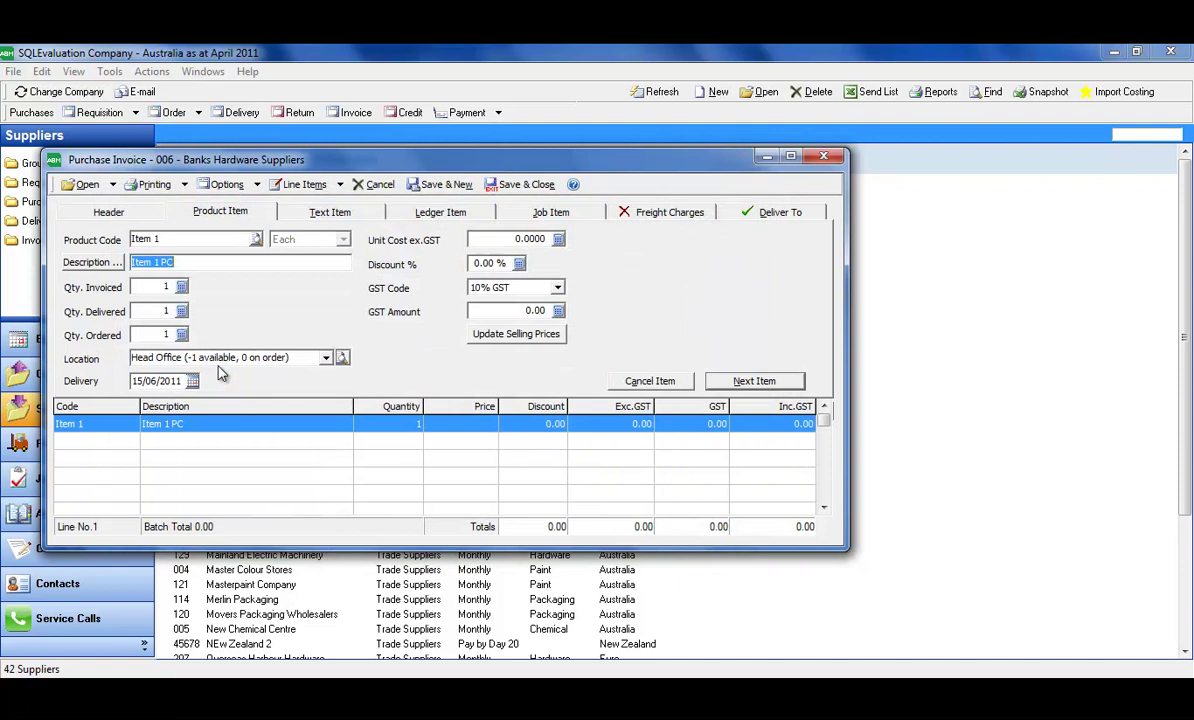
pyautogui.click(153, 288)
pyautogui.write('0')
pyautogui.press('Tab')
pyautogui.press('Tab')
pyautogui.press('Tab')
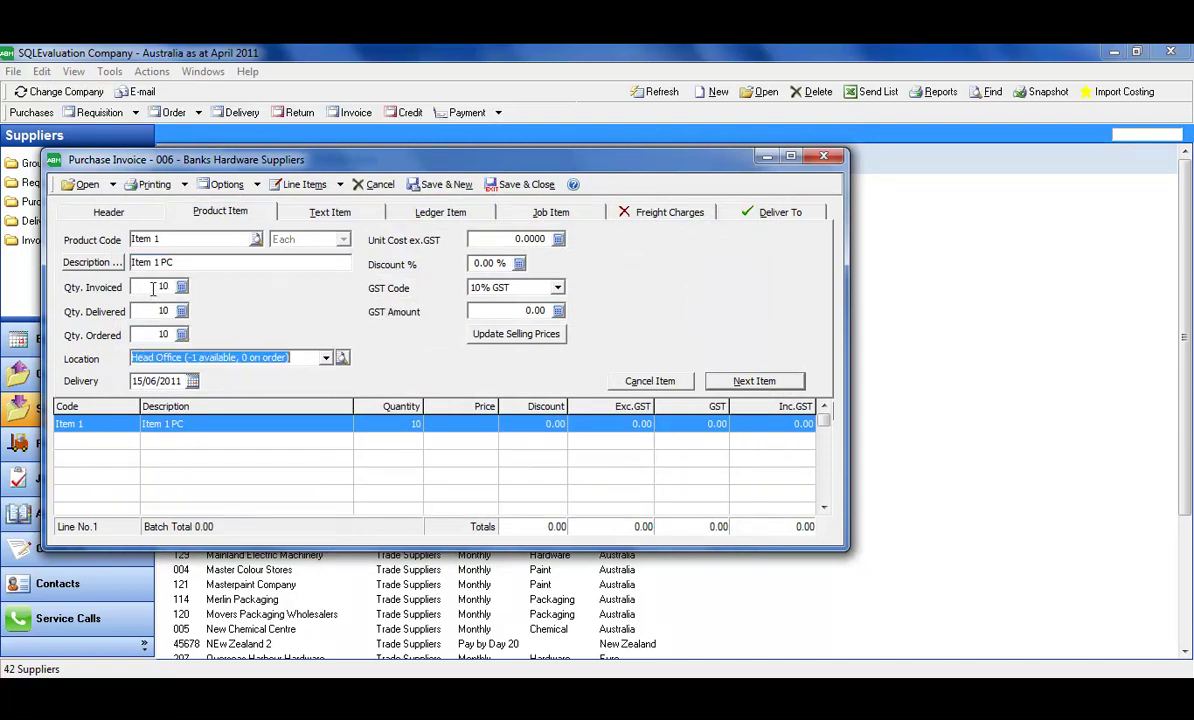
pyautogui.click(513, 239)
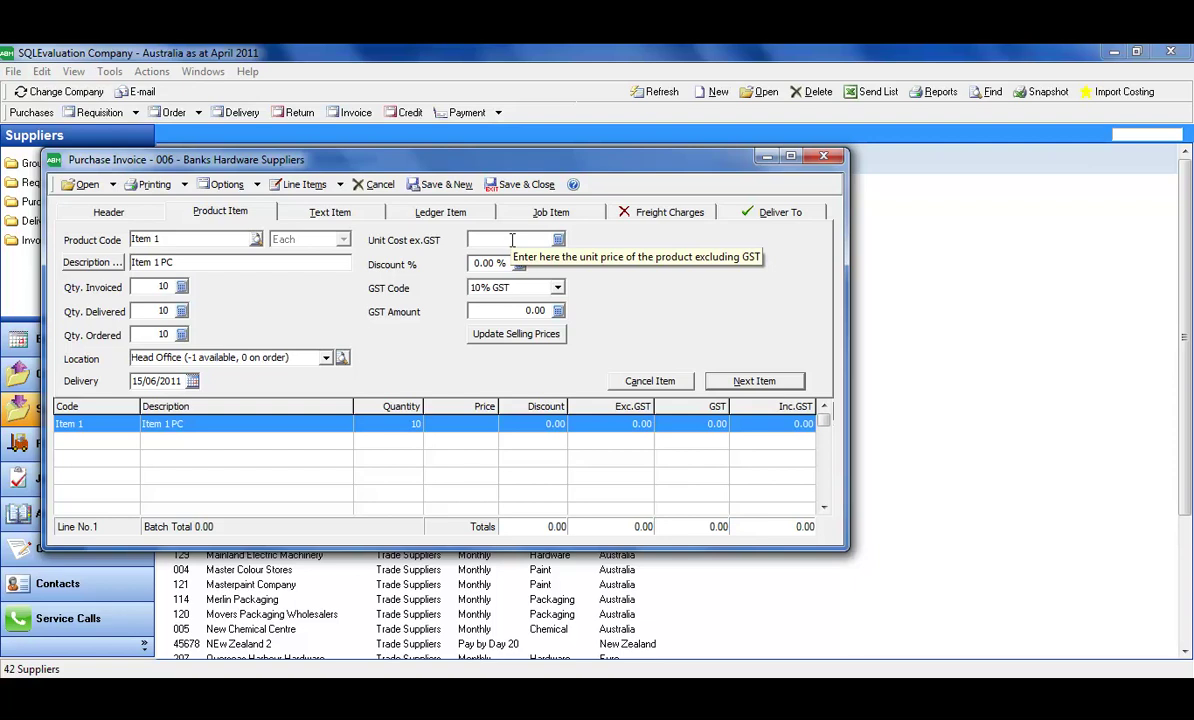
pyautogui.write('200')
pyautogui.press('Tab')
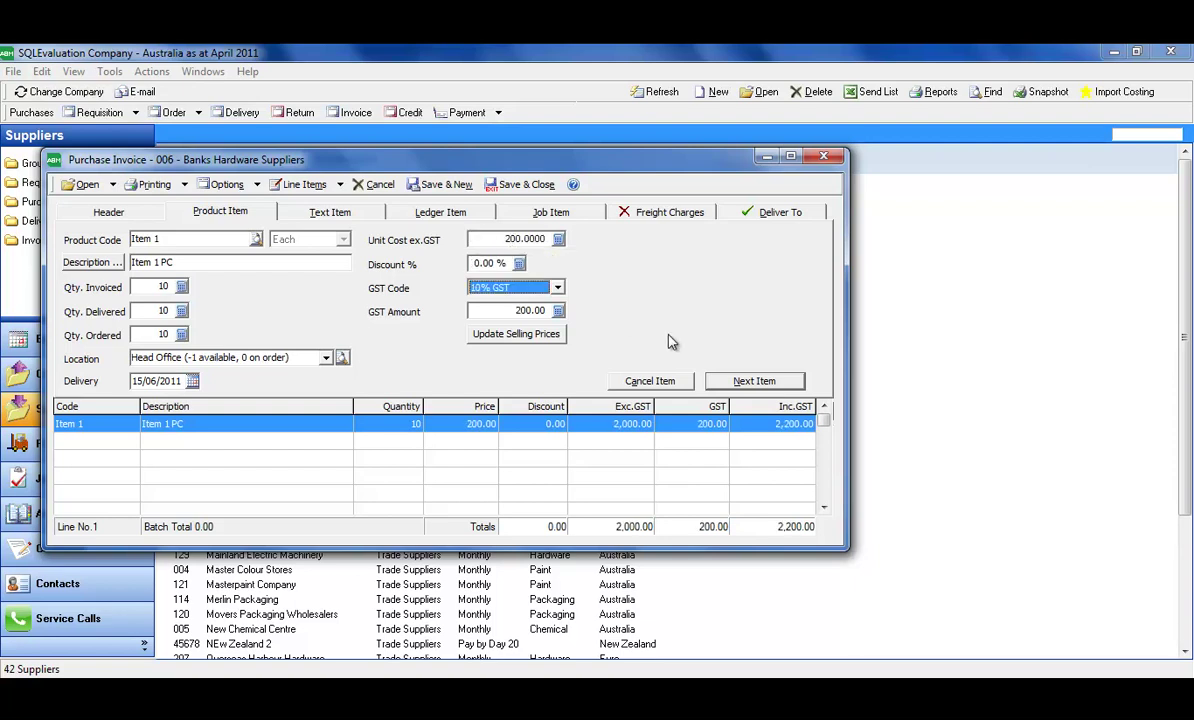
pyautogui.click(752, 378)
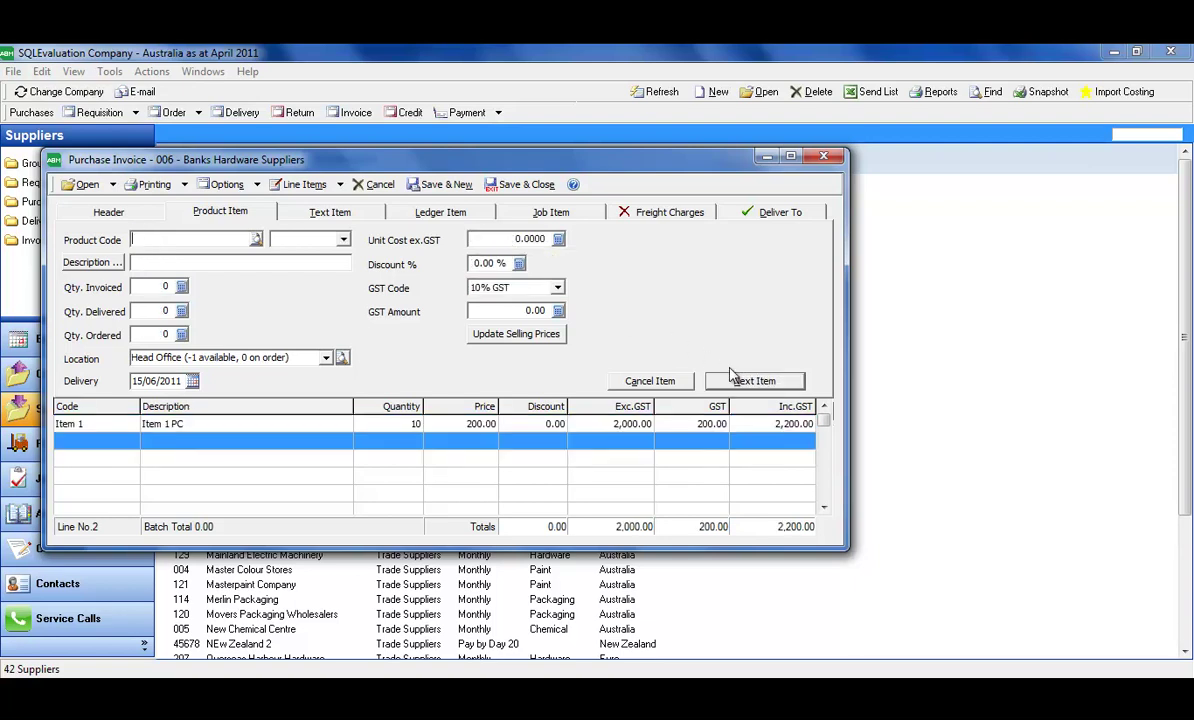
# Add 10 of Item 2 Keyboard/Mouse at 20.00 and 10 of Item 3 Monitor at 30.00, and save and close the purchase invoice.
pyautogui.click(256, 239)
pyautogui.doubleClick(238, 395)
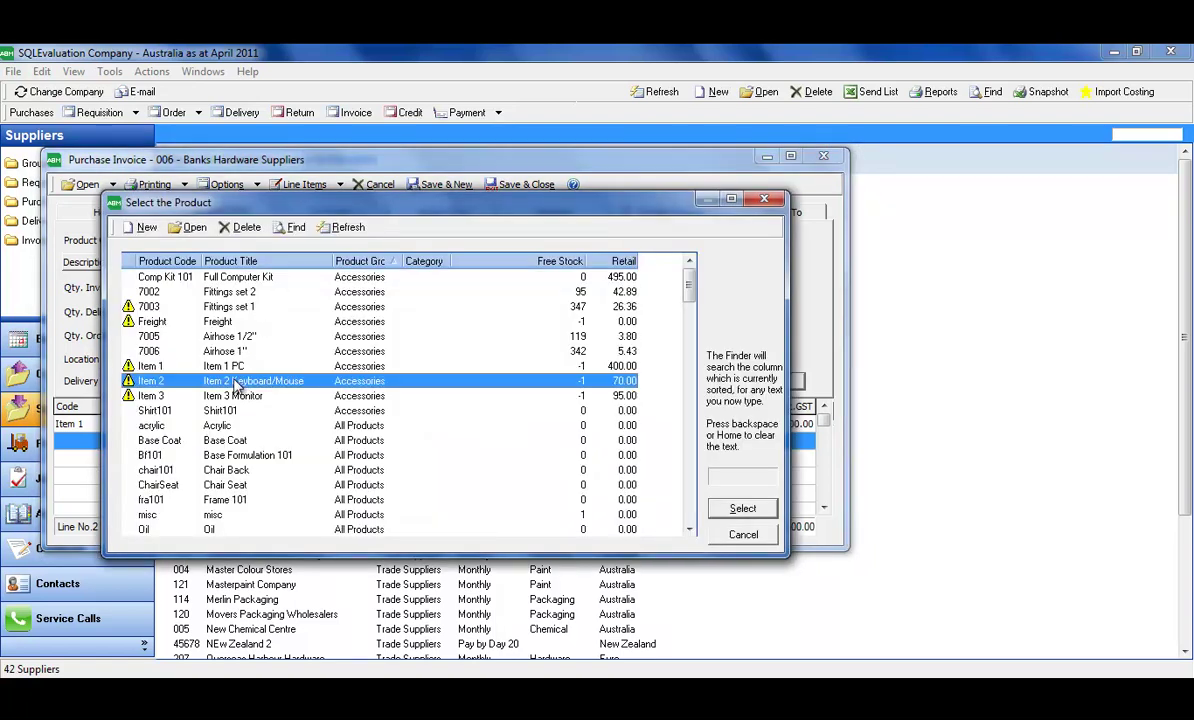
pyautogui.click(733, 384)
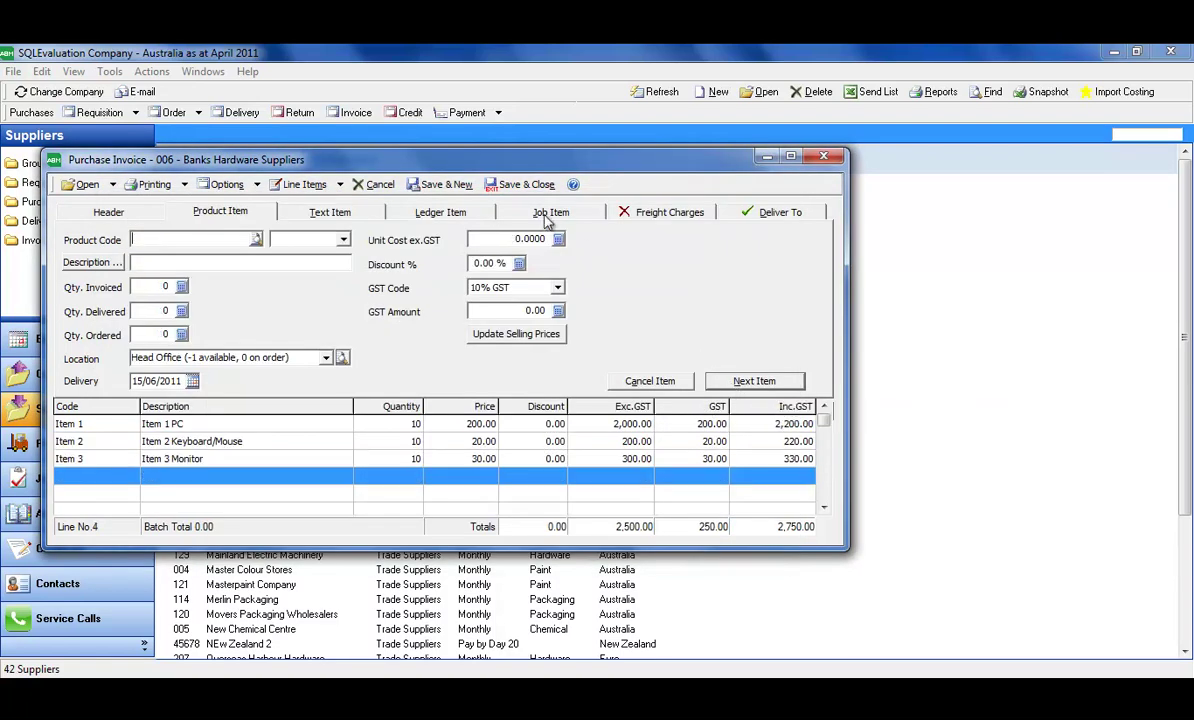
pyautogui.click(520, 184)
pyautogui.click(532, 412)
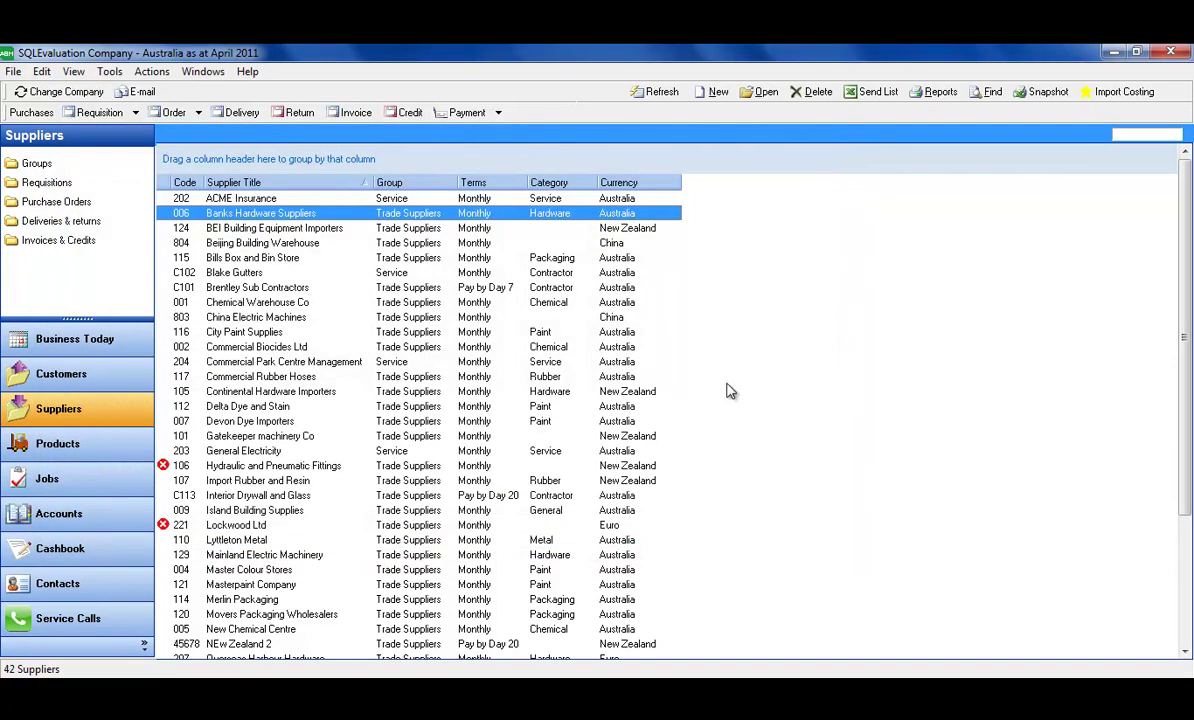
# Return to the product list and check the free stock of the three purchased component items.
pyautogui.click(75, 446)
pyautogui.click(316, 285)
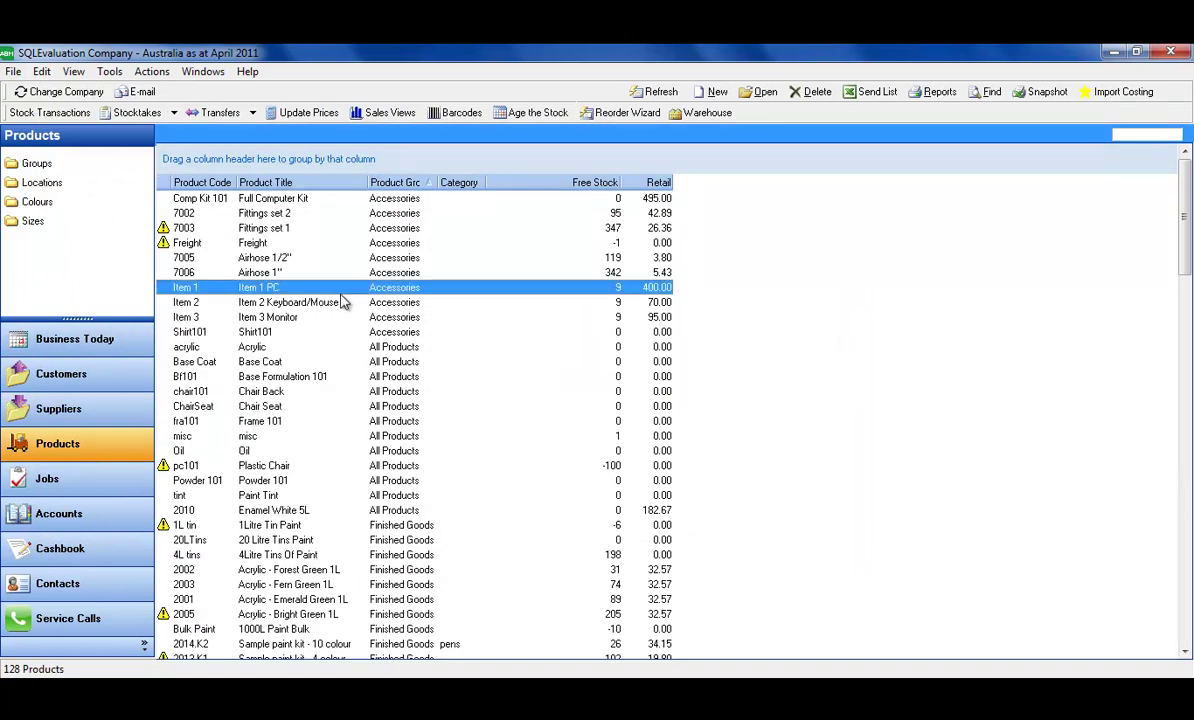
pyautogui.click(256, 304)
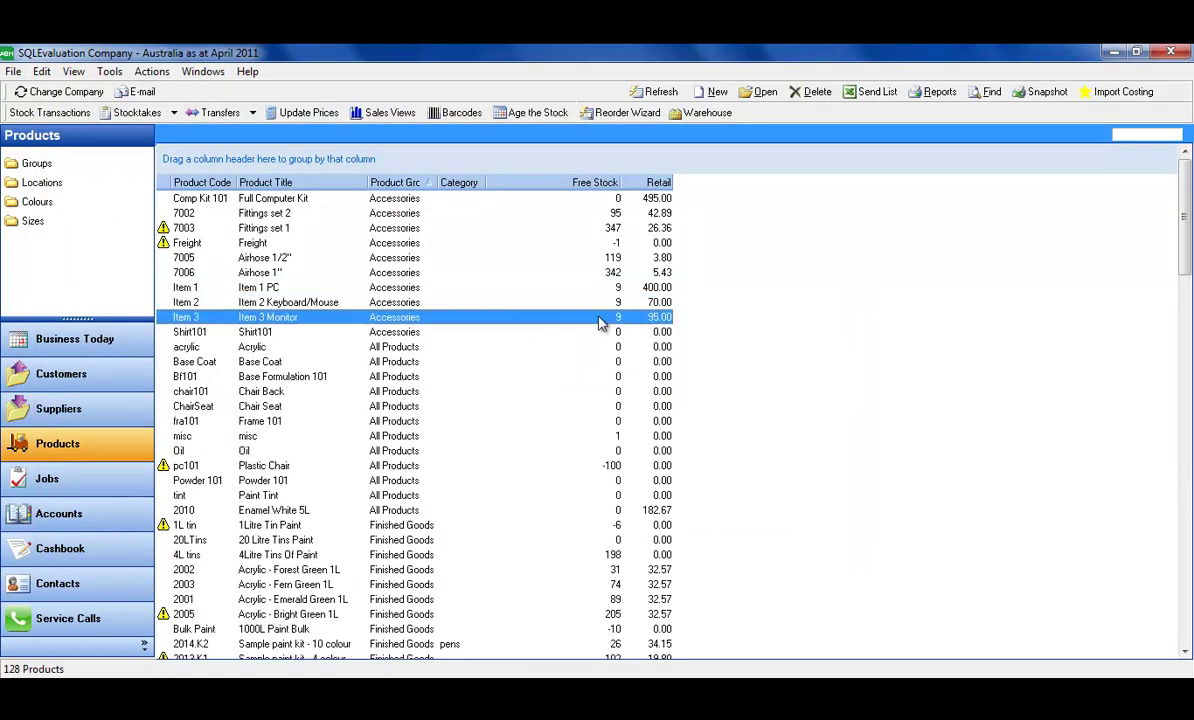
pyautogui.click(619, 290)
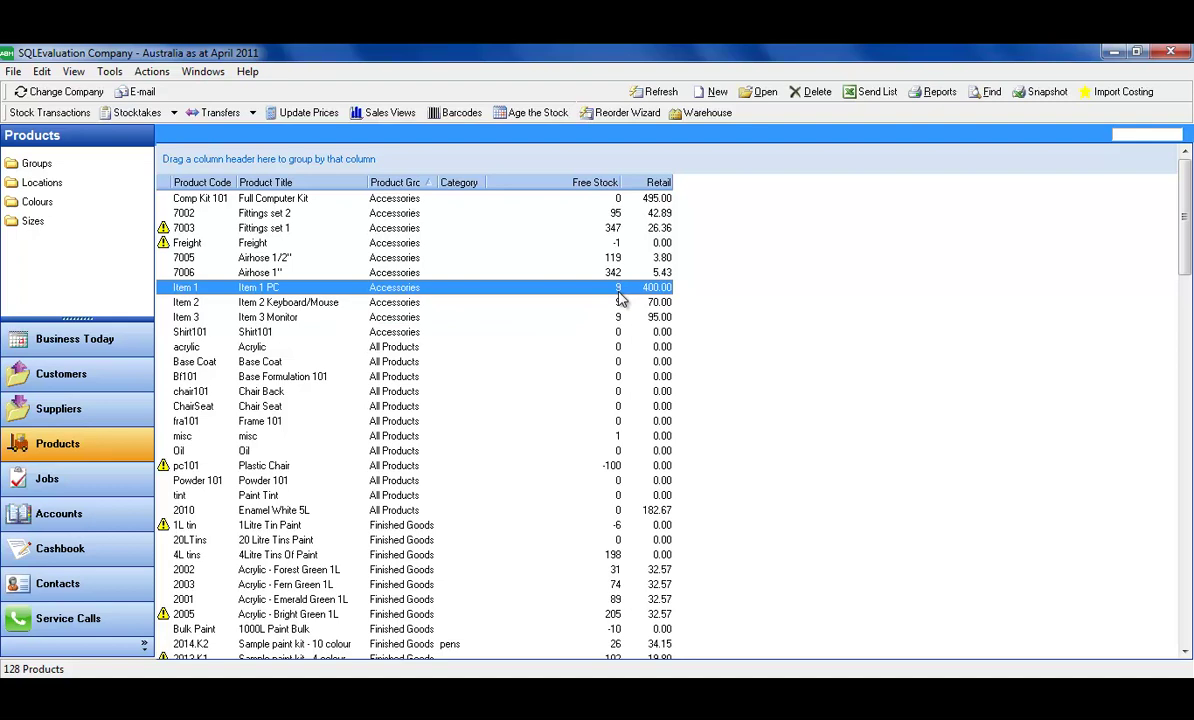
# Open the Item 1 PC product, review its purchasing supplier and cost information, and dismiss its window.
pyautogui.doubleClick(619, 294)
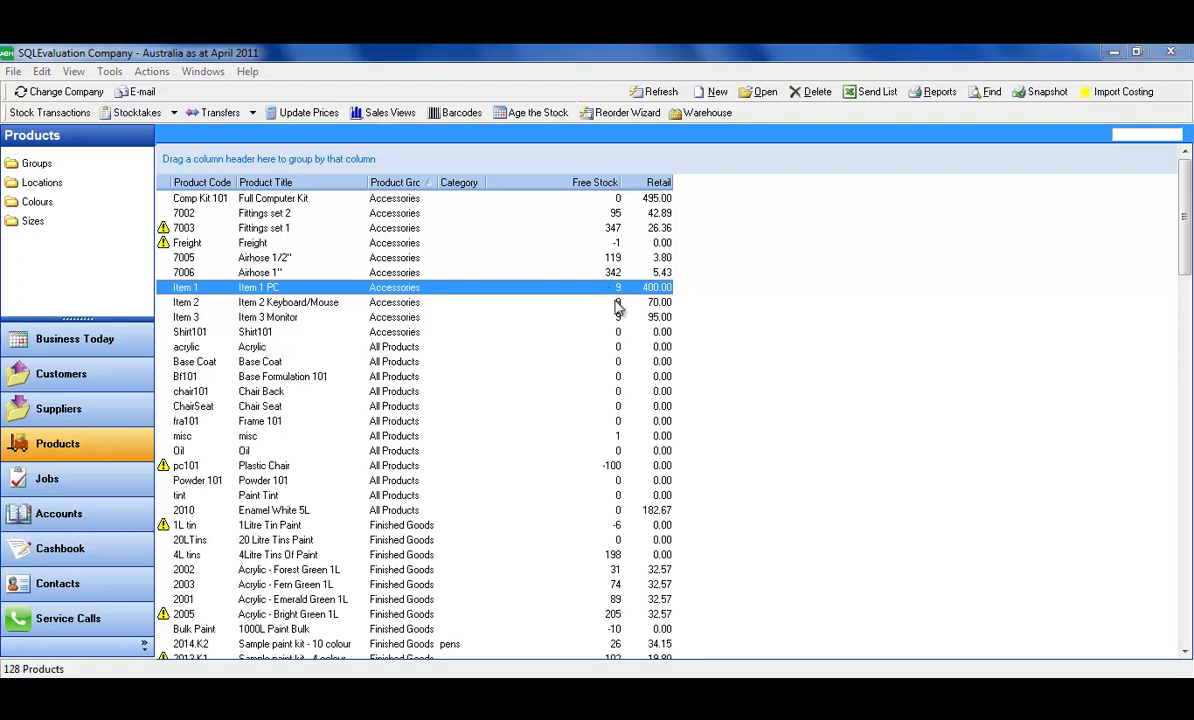
pyautogui.click(270, 312)
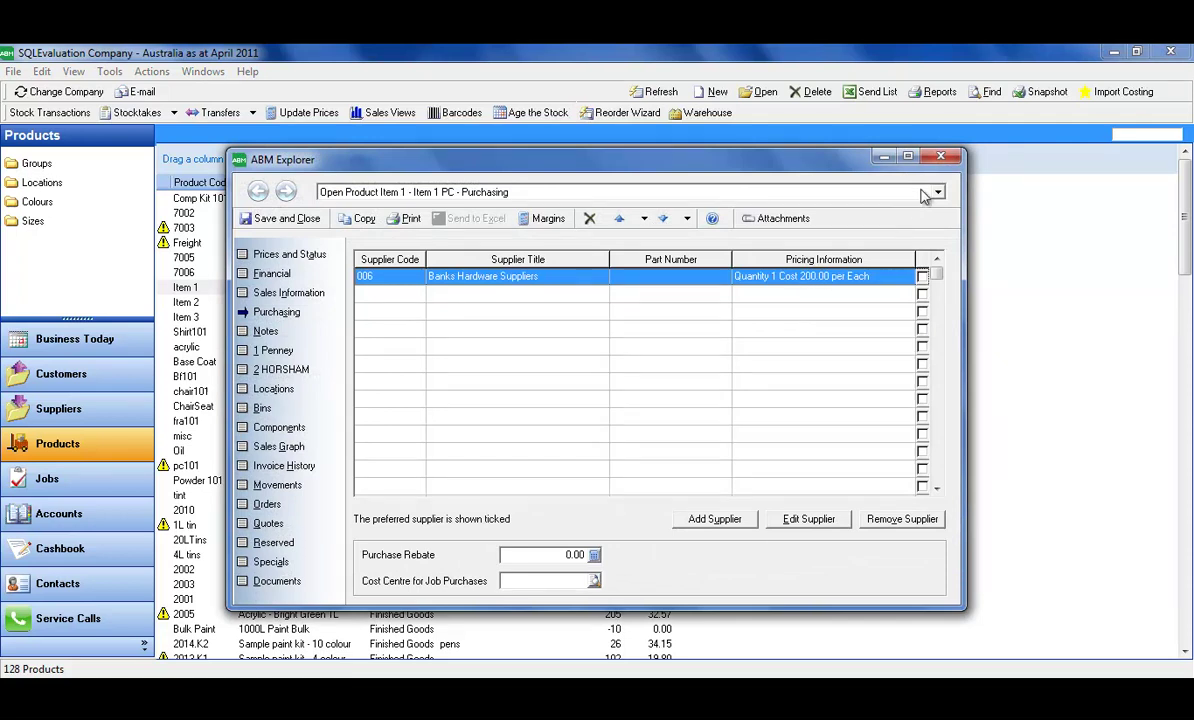
pyautogui.click(884, 156)
# Open the Full Computer Kit product, compare its components' total cost and retail with the kit's price, and close it.
pyautogui.click(378, 200)
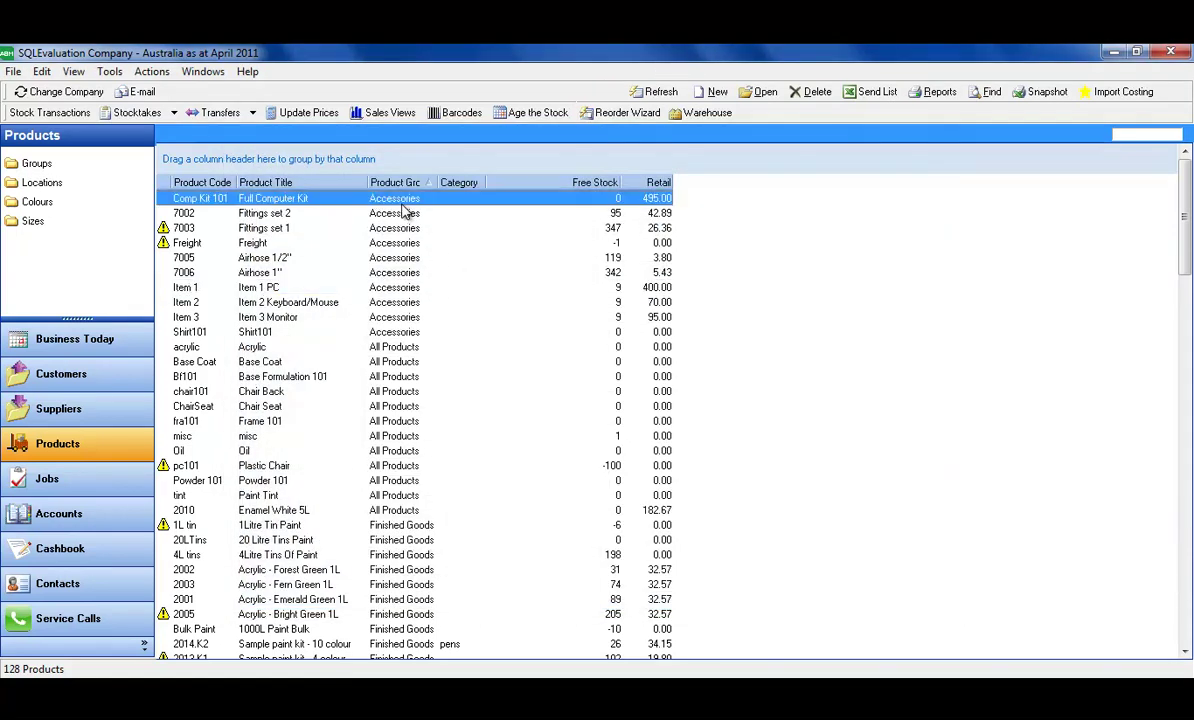
pyautogui.press('Return')
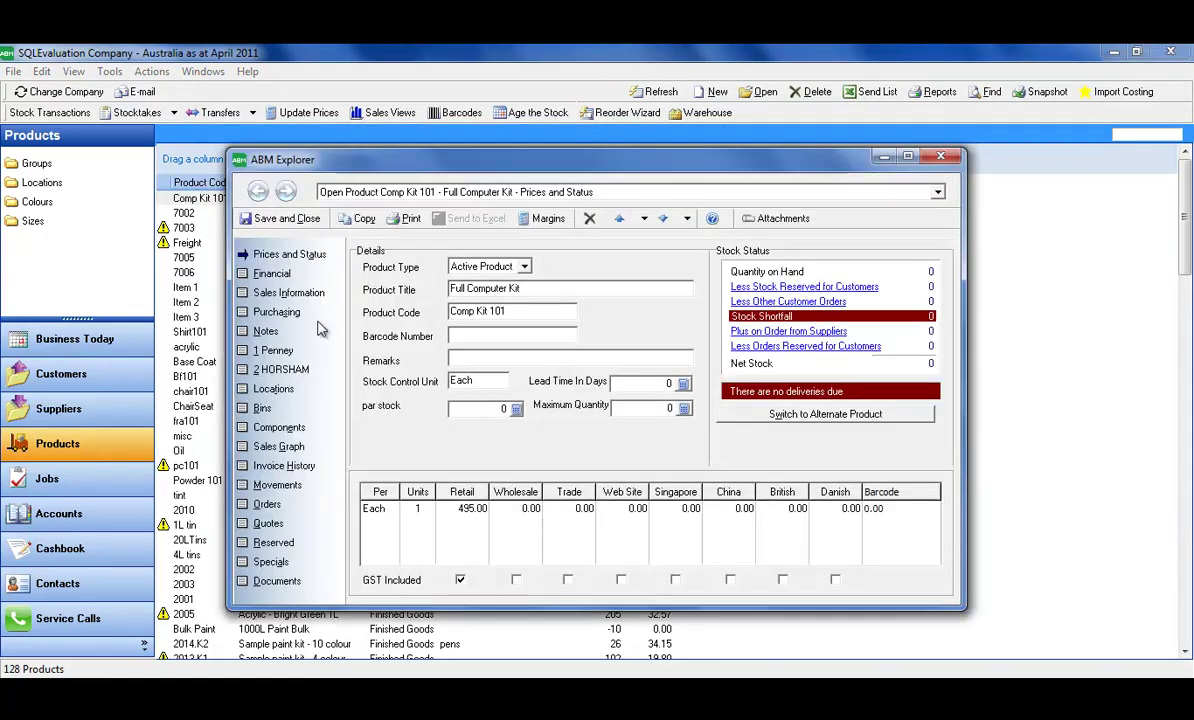
pyautogui.click(279, 427)
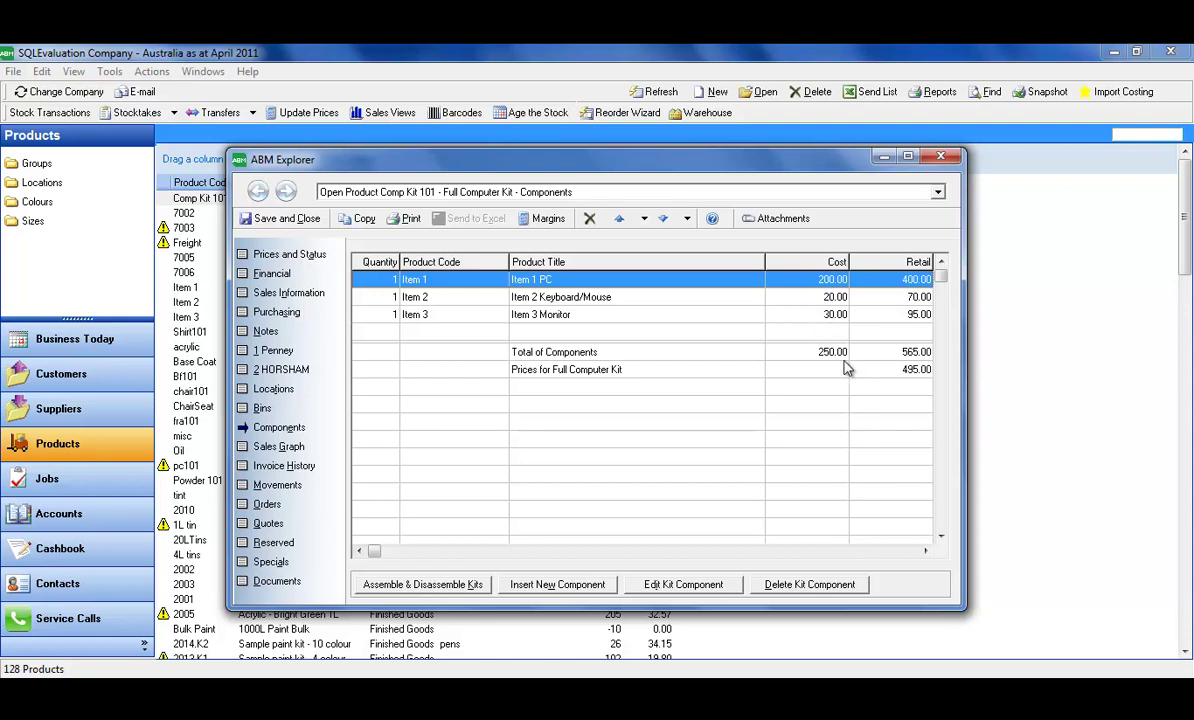
pyautogui.click(940, 157)
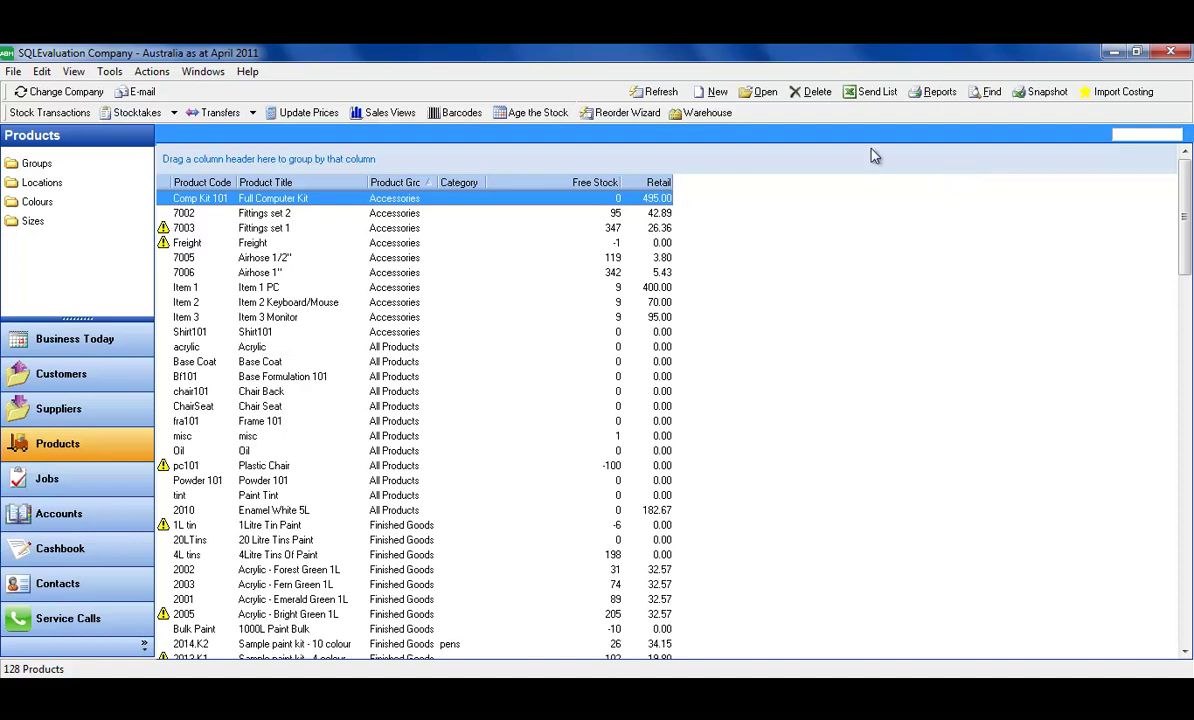
pyautogui.click(702, 96)
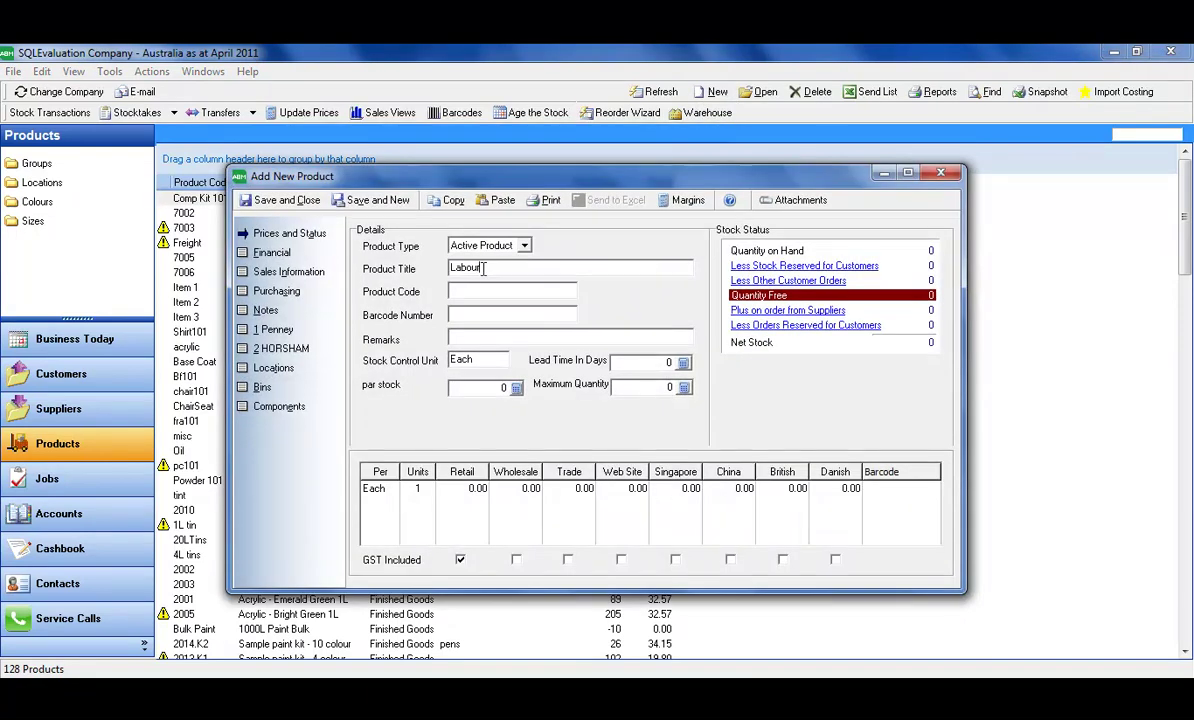
pyautogui.click(268, 253)
pyautogui.doubleClick(515, 247)
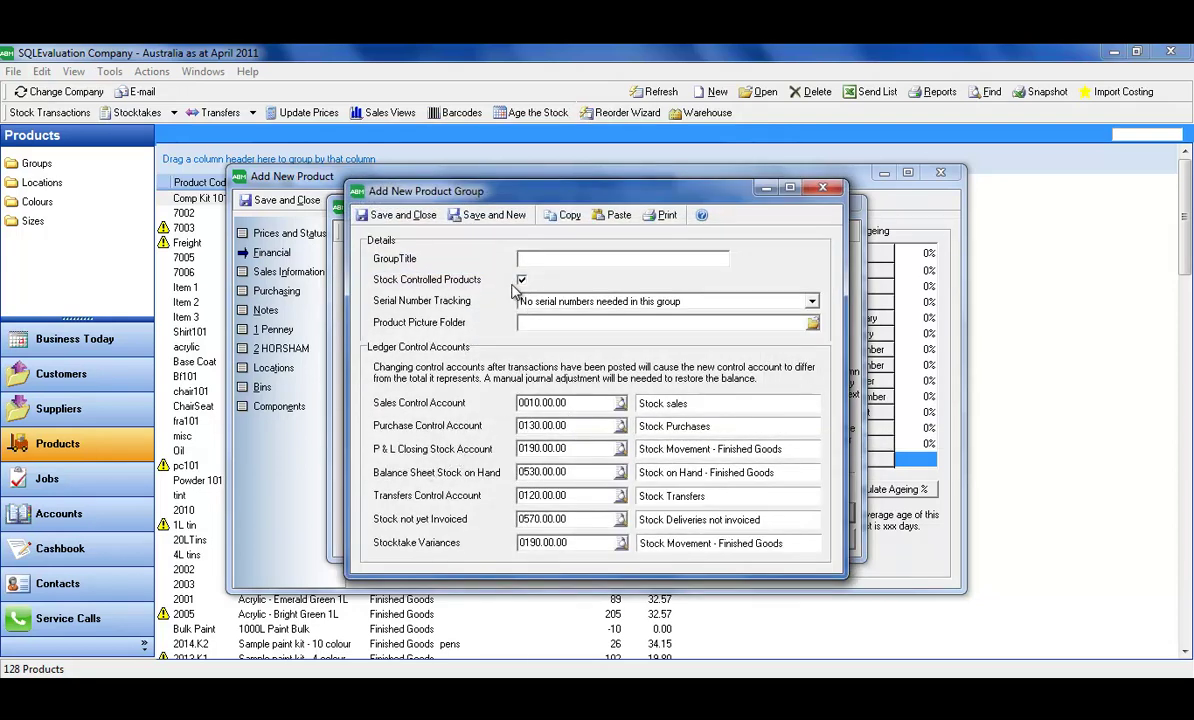
pyautogui.click(521, 281)
pyautogui.click(822, 188)
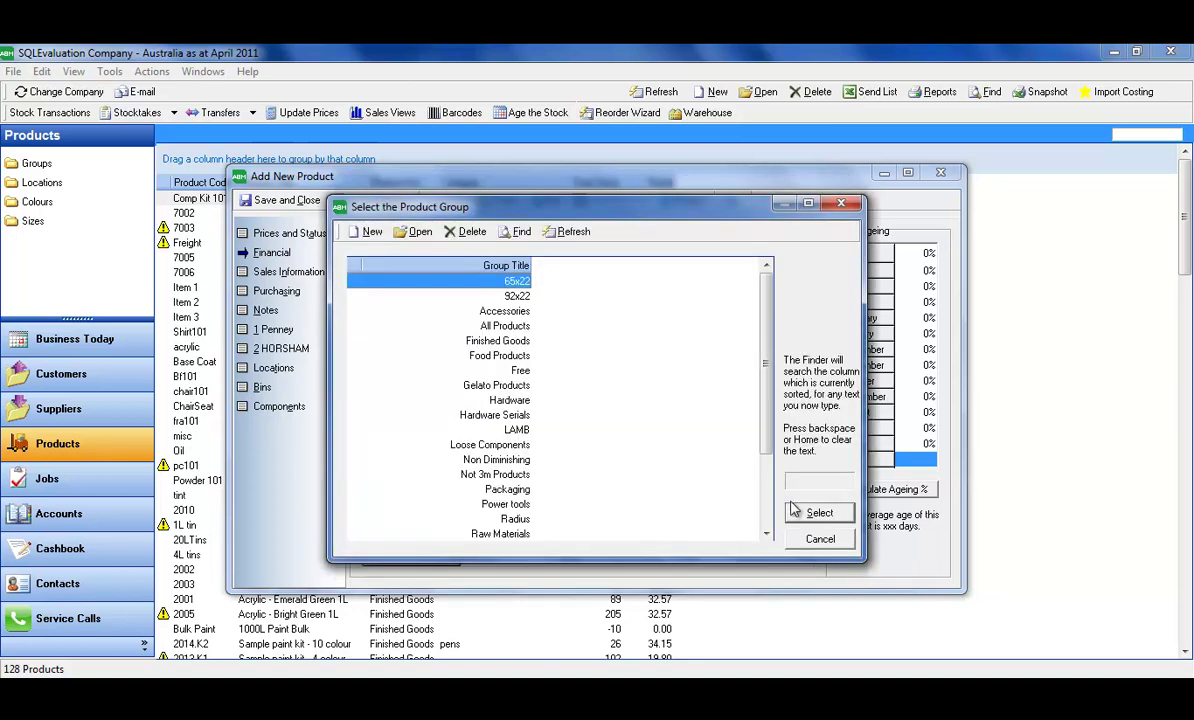
pyautogui.click(819, 539)
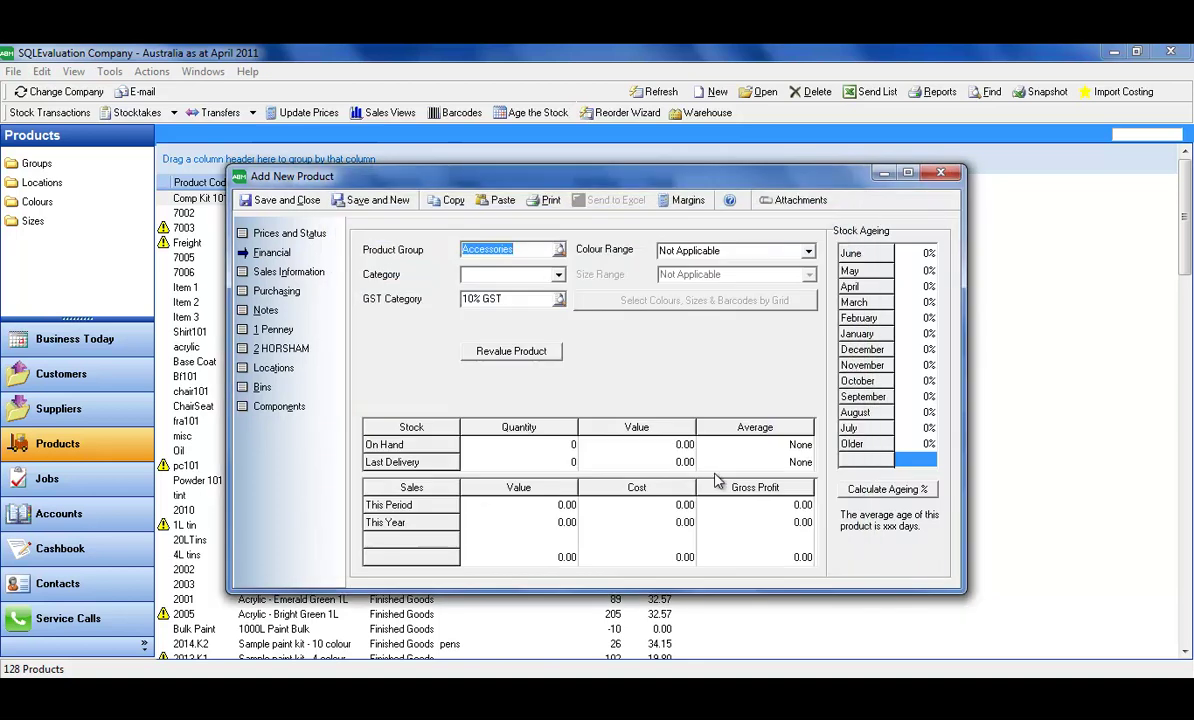
pyautogui.click(940, 172)
pyautogui.click(558, 416)
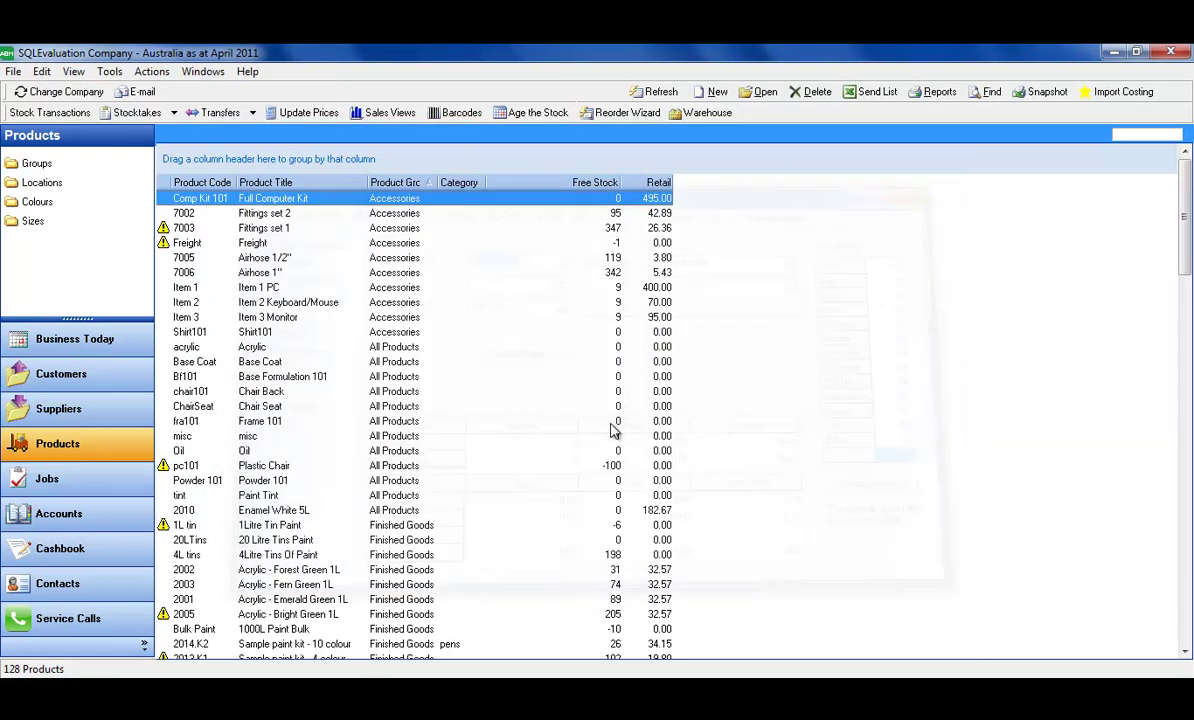